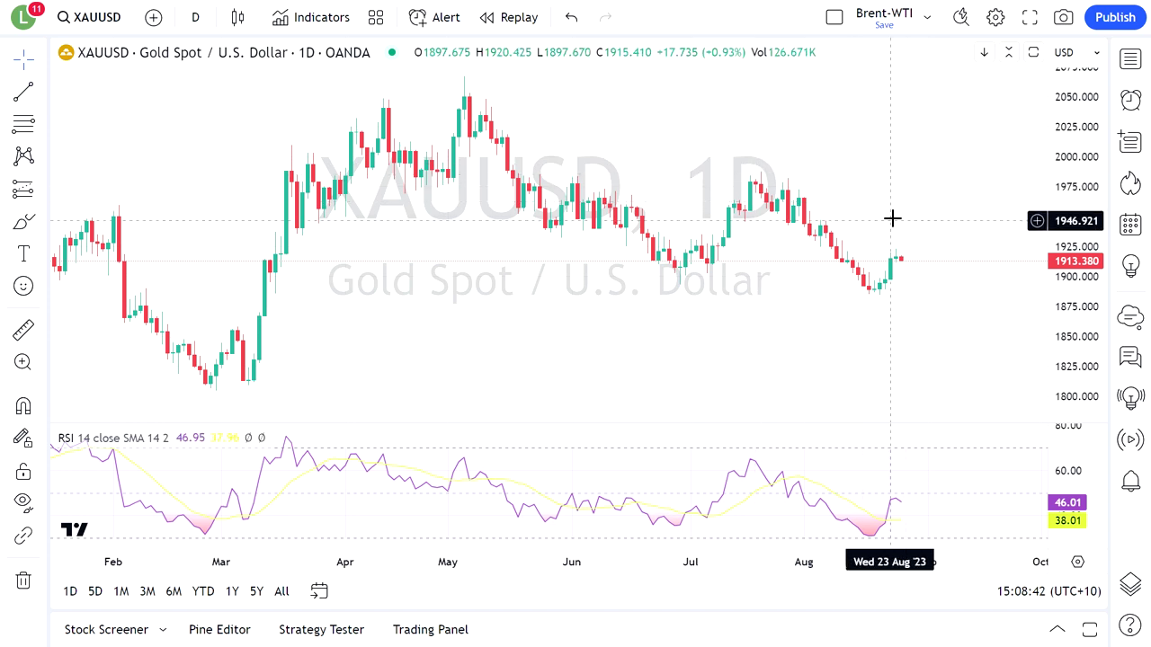
Step: Pan and zoom the gold chart toward earlier months and stretch the price scale for taller candles
{"action": "left_click_drag", "start_coordinate": [855, 193], "coordinate": [812, 134]}
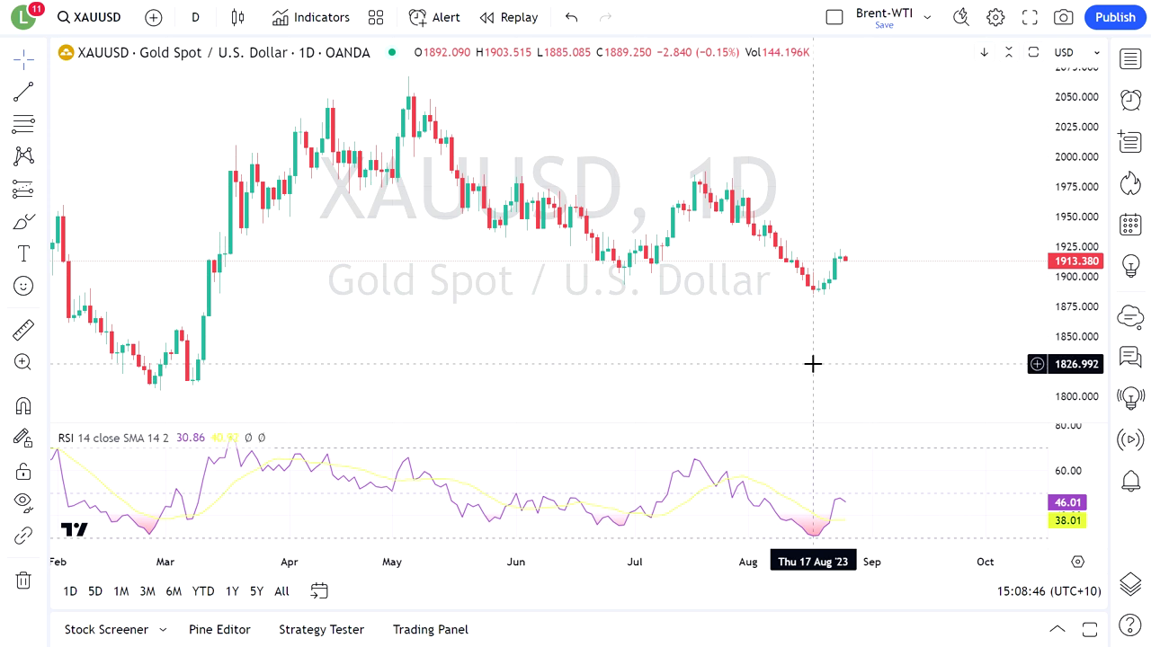
{"action": "left_click_drag", "start_coordinate": [820, 191], "coordinate": [804, 216]}
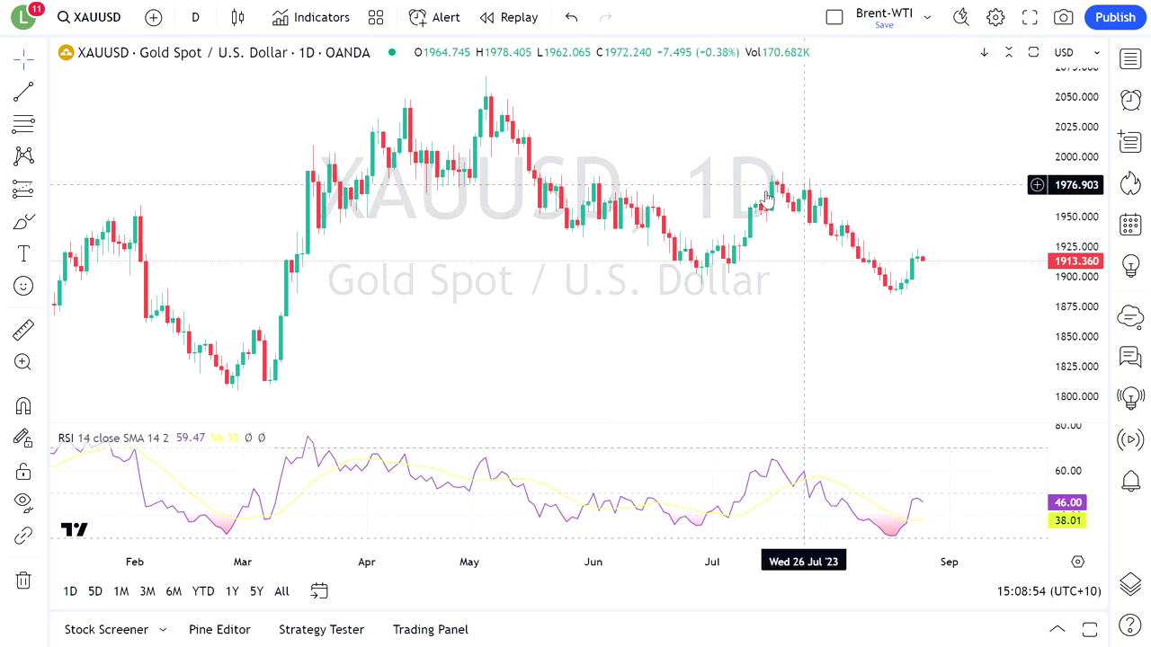
{"action": "scroll", "coordinate": [525, 266], "scroll_direction": "down", "scroll_amount": 2}
{"action": "scroll", "coordinate": [894, 299], "scroll_direction": "up", "scroll_amount": 3}
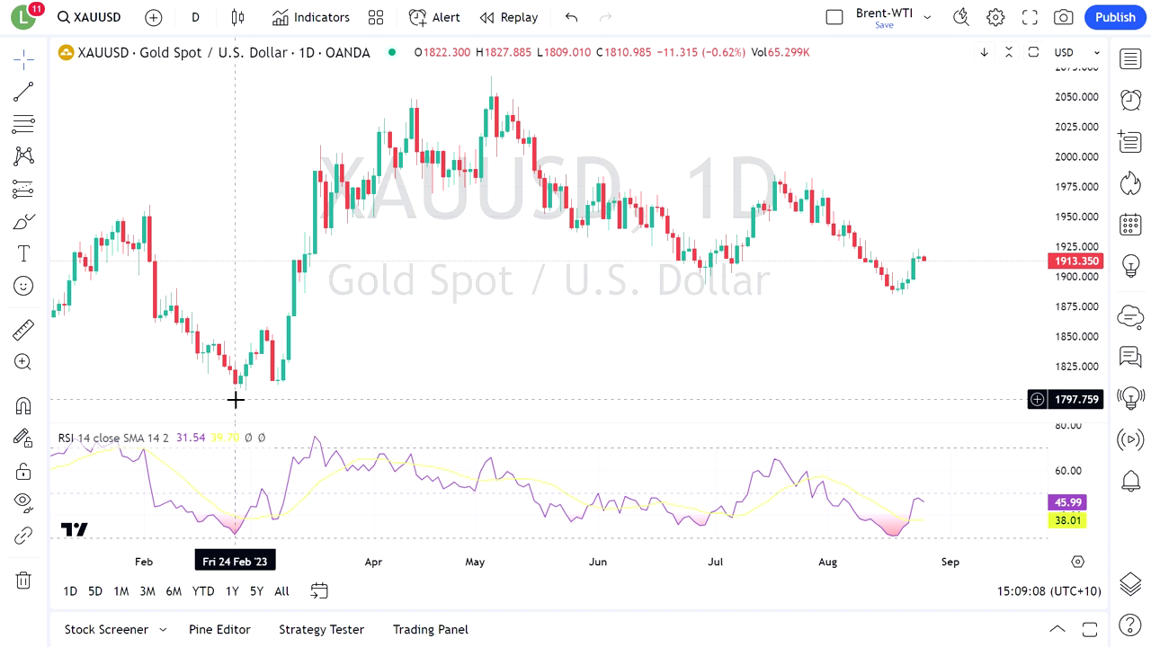
{"action": "scroll", "coordinate": [326, 352], "scroll_direction": "down", "scroll_amount": 3}
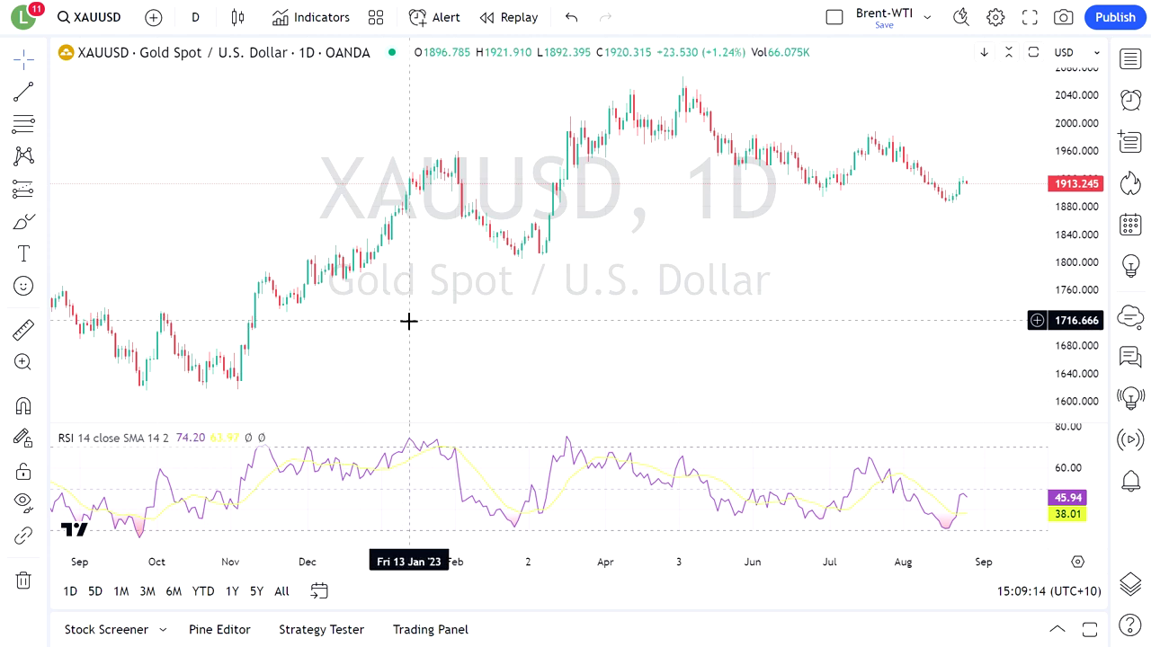
{"action": "scroll", "coordinate": [387, 321], "scroll_direction": "down", "scroll_amount": 1}
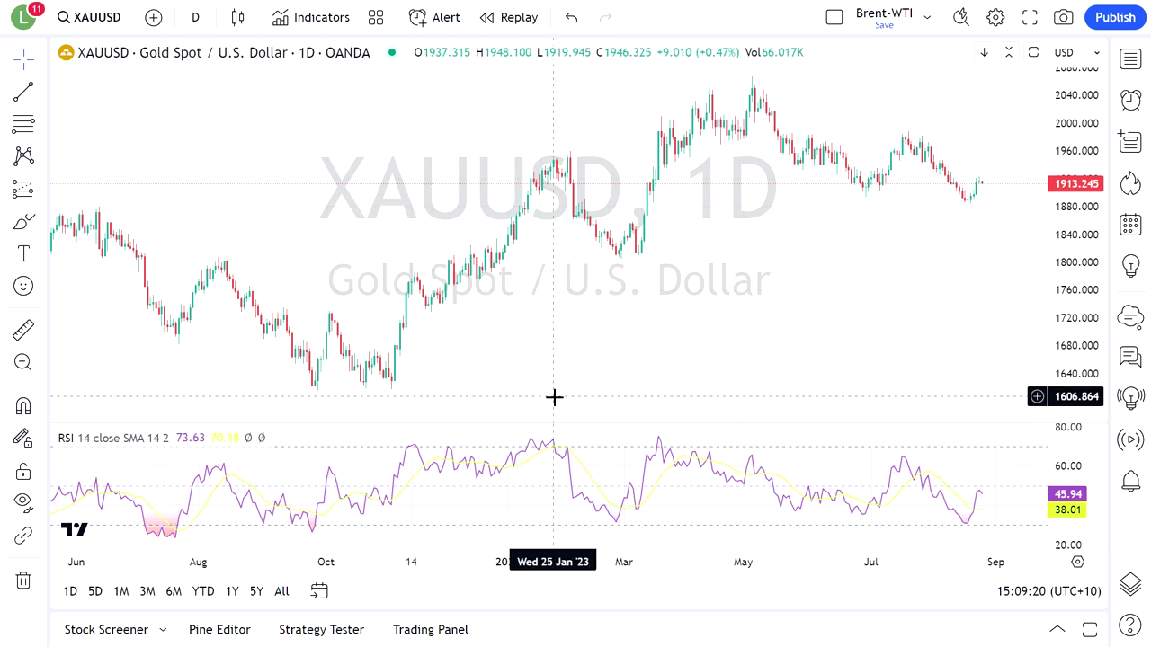
{"action": "scroll", "coordinate": [693, 341], "scroll_direction": "up", "scroll_amount": 3}
{"action": "scroll", "coordinate": [923, 199], "scroll_direction": "right", "scroll_amount": 3}
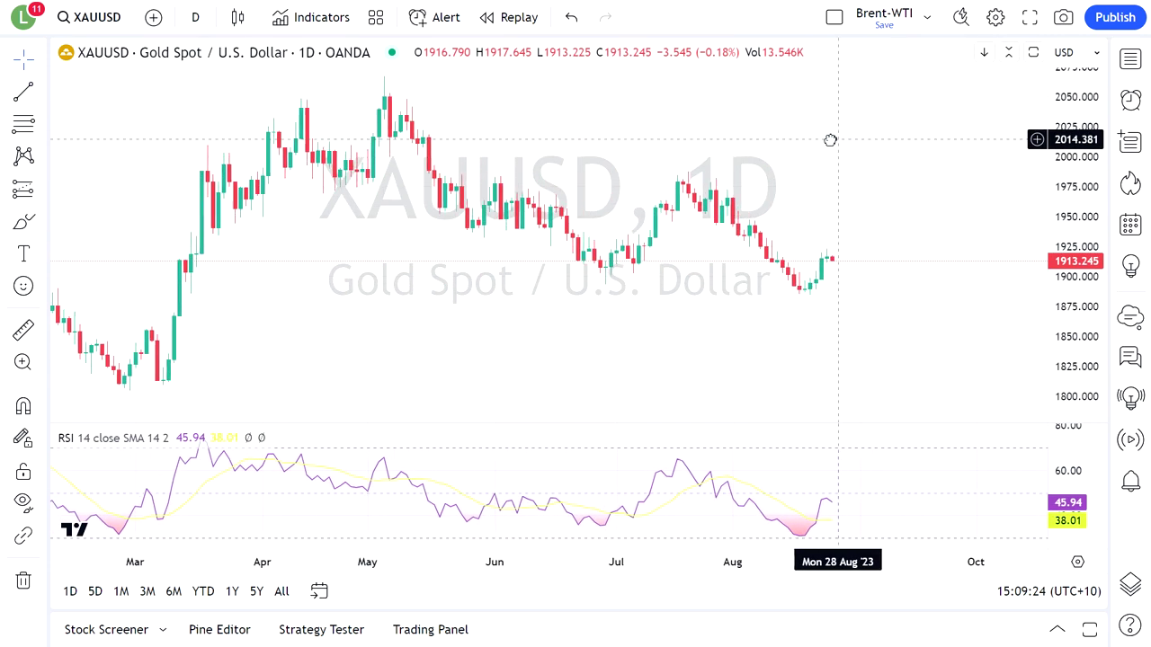
{"action": "left_click_drag", "start_coordinate": [1063, 265], "coordinate": [1065, 247]}
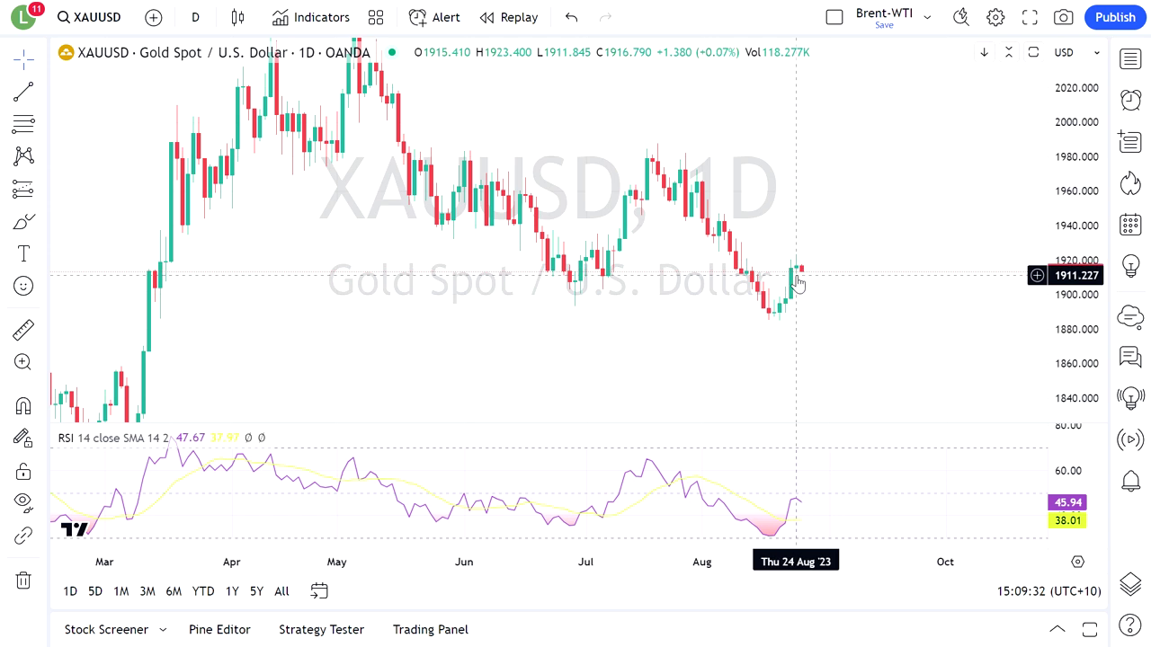
Step: Draw a trend line from the early-May high down to a point near 1901
{"action": "left_click", "coordinate": [43, 94]}
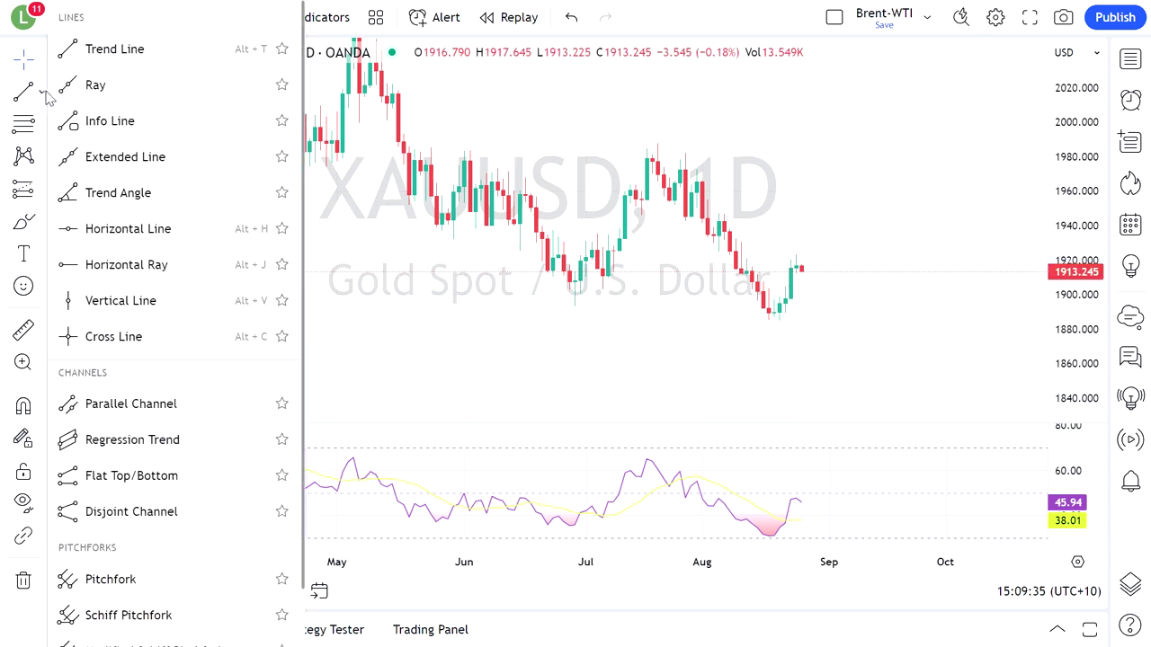
{"action": "left_click", "coordinate": [108, 54]}
{"action": "left_click_drag", "start_coordinate": [799, 179], "coordinate": [819, 246]}
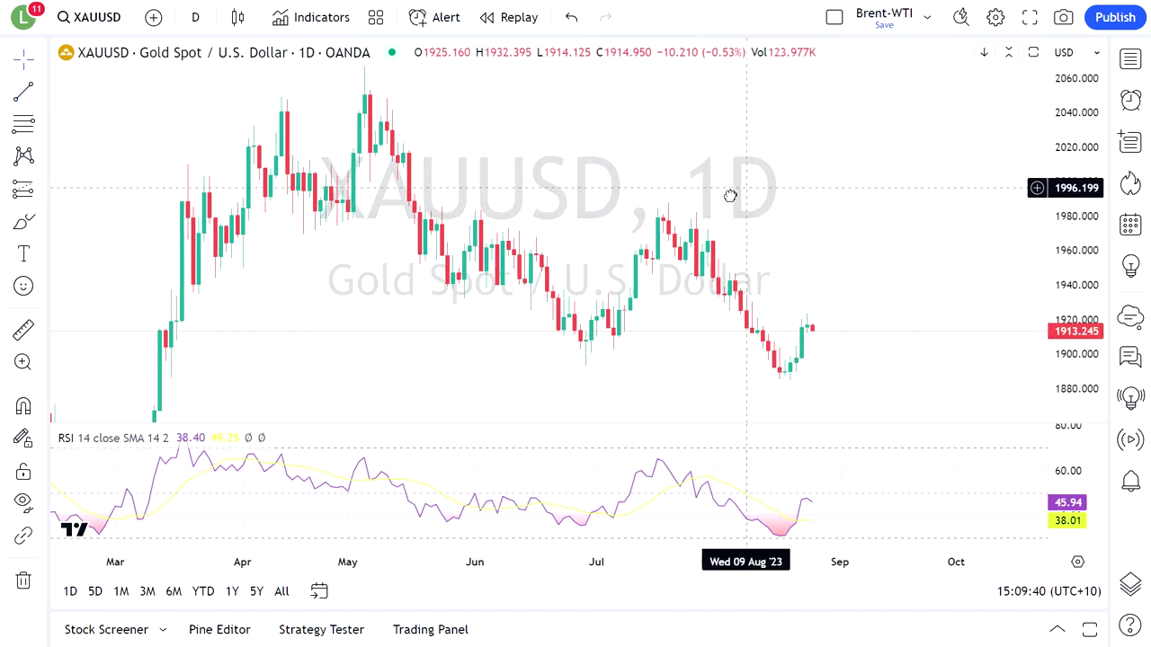
{"action": "left_click_drag", "start_coordinate": [730, 195], "coordinate": [701, 212]}
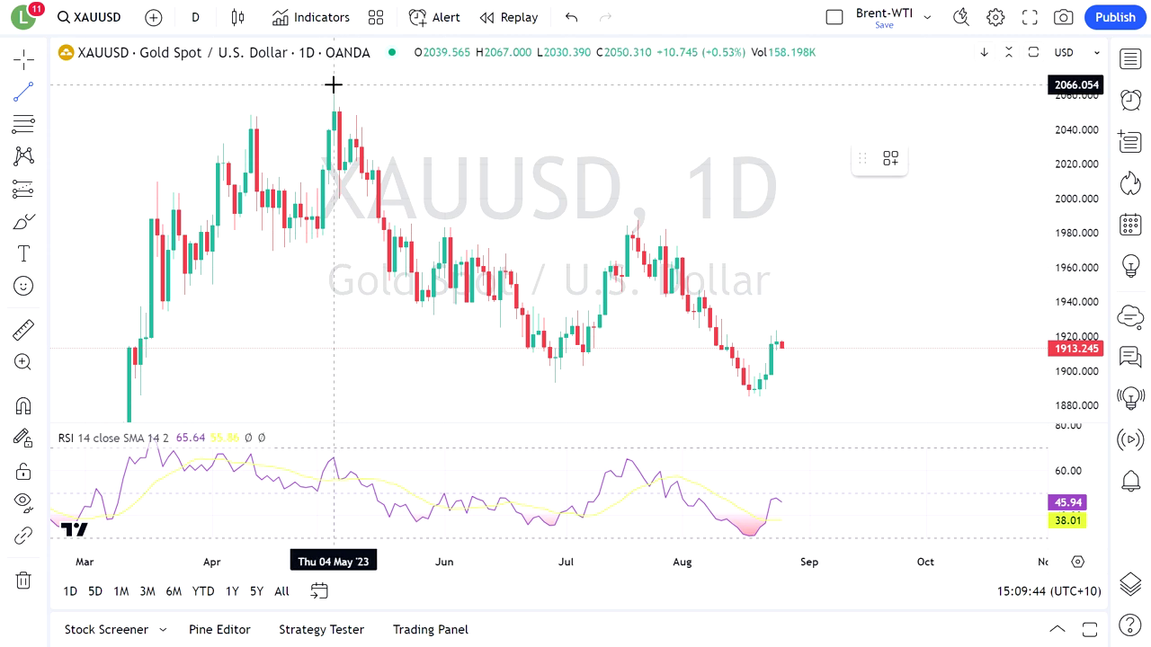
{"action": "left_click", "coordinate": [334, 92]}
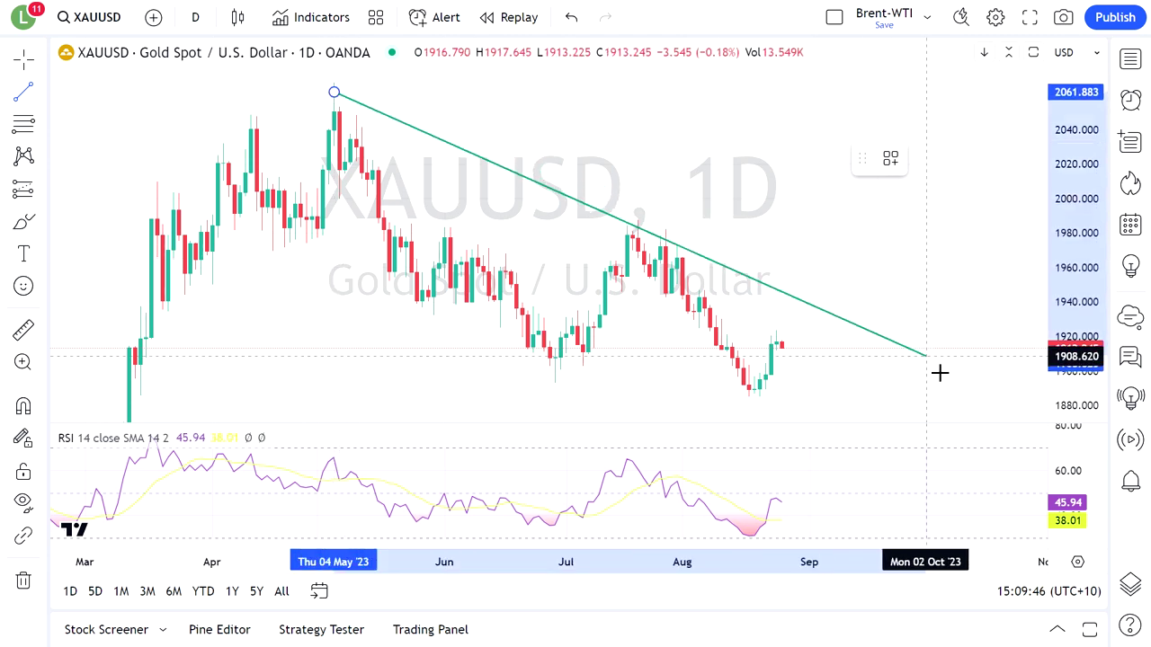
{"action": "left_click", "coordinate": [1001, 368]}
{"action": "left_click_drag", "start_coordinate": [850, 233], "coordinate": [853, 188]}
Step: Draw a parallel lower channel line ending in August and extend it further down-right
{"action": "left_click", "coordinate": [20, 97]}
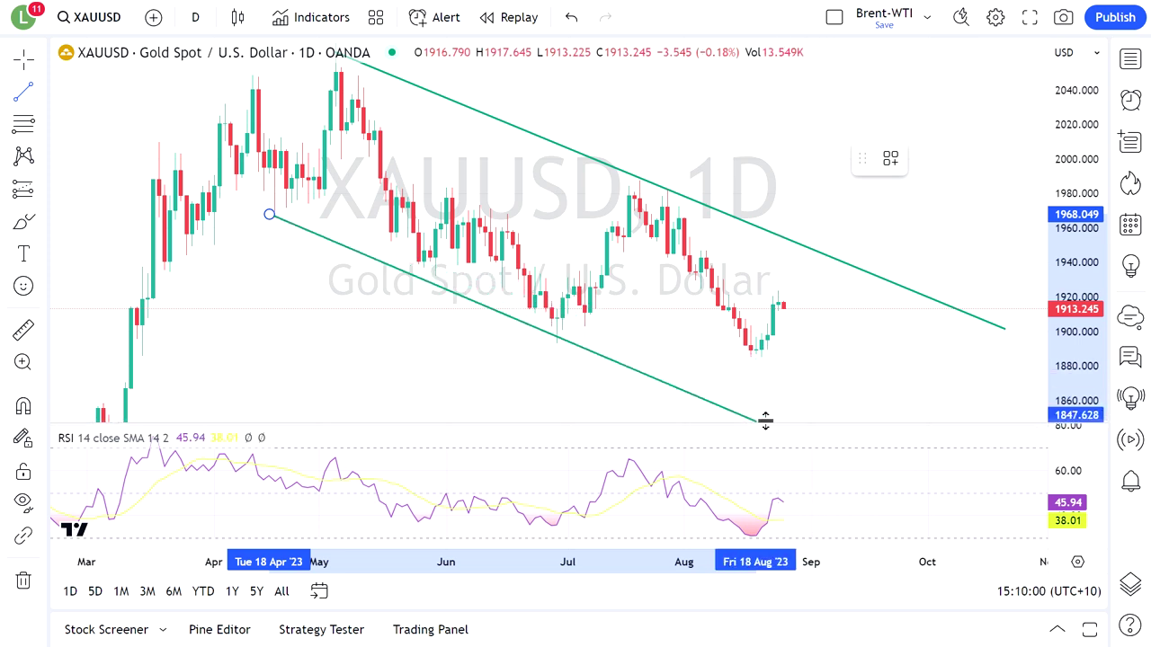
{"action": "left_click", "coordinate": [779, 419]}
{"action": "left_click_drag", "start_coordinate": [818, 347], "coordinate": [683, 283]}
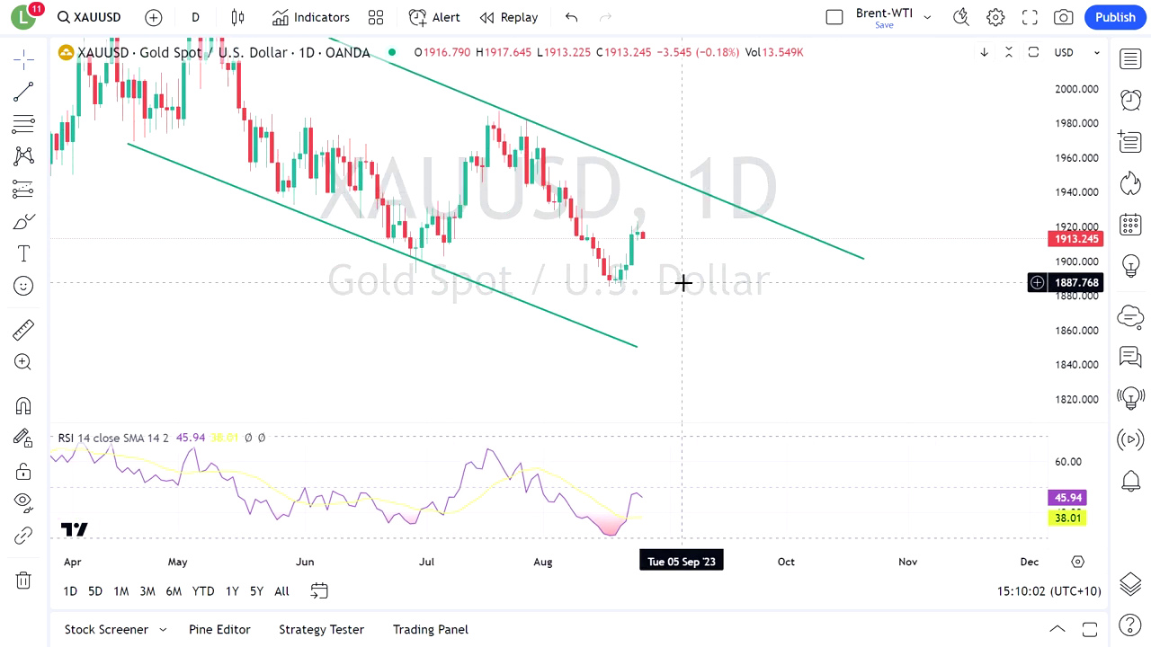
{"action": "left_click_drag", "start_coordinate": [635, 345], "coordinate": [714, 380]}
{"action": "left_click", "coordinate": [734, 300]}
{"action": "left_click_drag", "start_coordinate": [758, 280], "coordinate": [785, 261]}
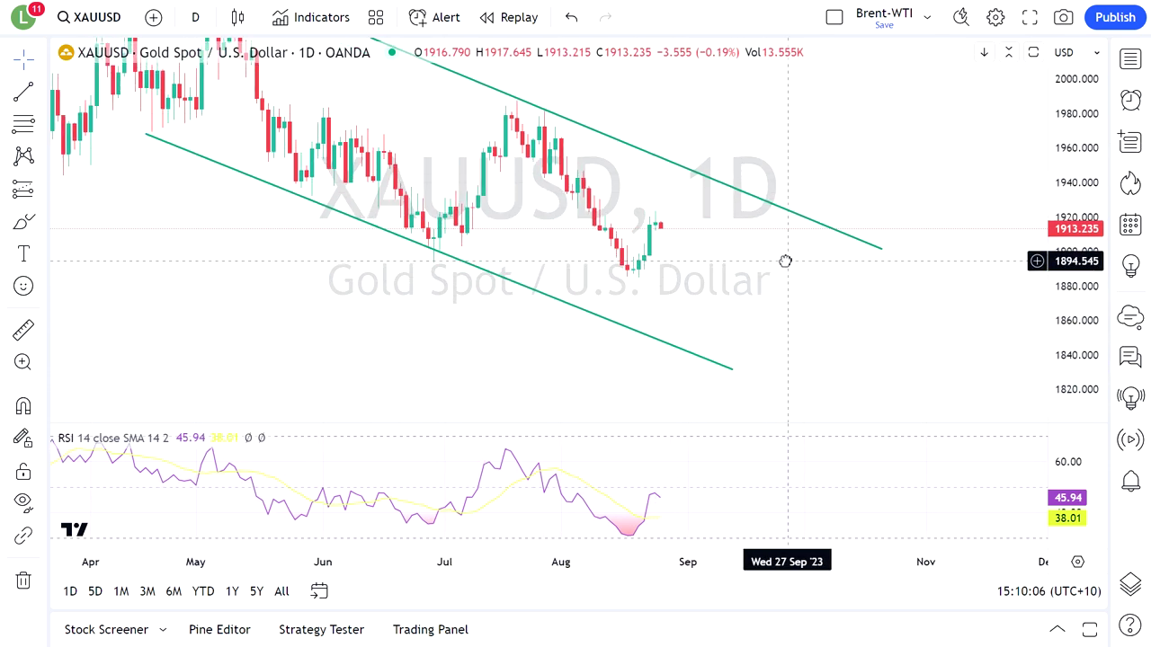
Step: Mark the right ends of the upper and lower channel lines with red highlighter strokes
{"action": "left_click", "coordinate": [40, 225]}
{"action": "left_click", "coordinate": [115, 85]}
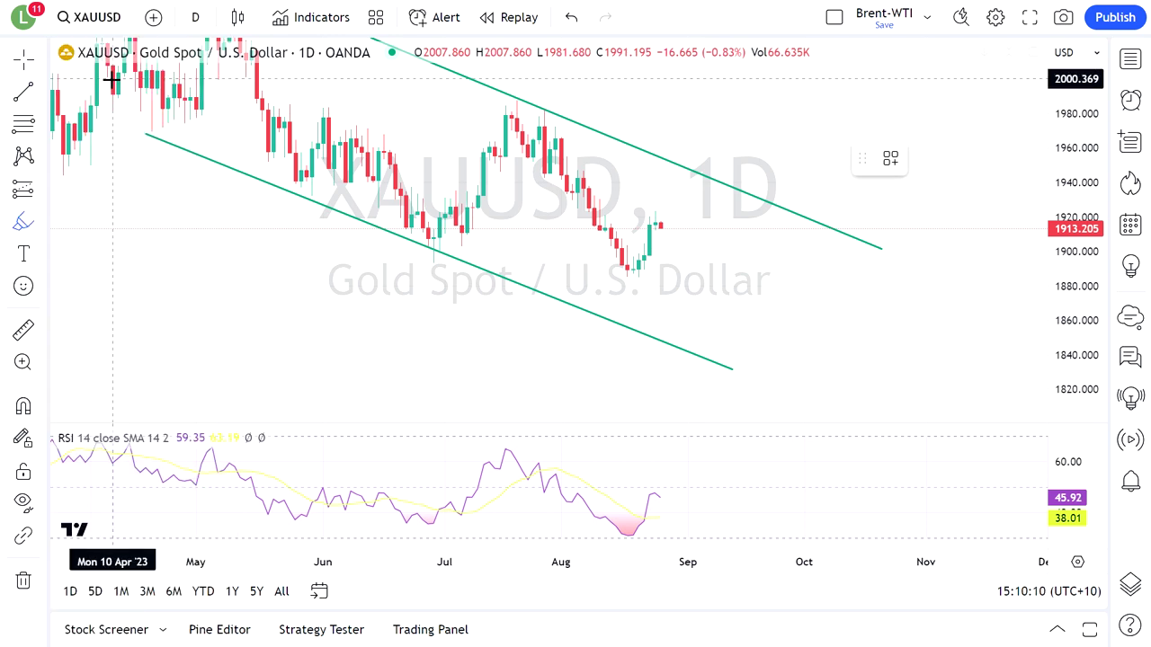
{"action": "left_click_drag", "start_coordinate": [687, 175], "coordinate": [788, 219]}
{"action": "left_click_drag", "start_coordinate": [625, 320], "coordinate": [723, 357]}
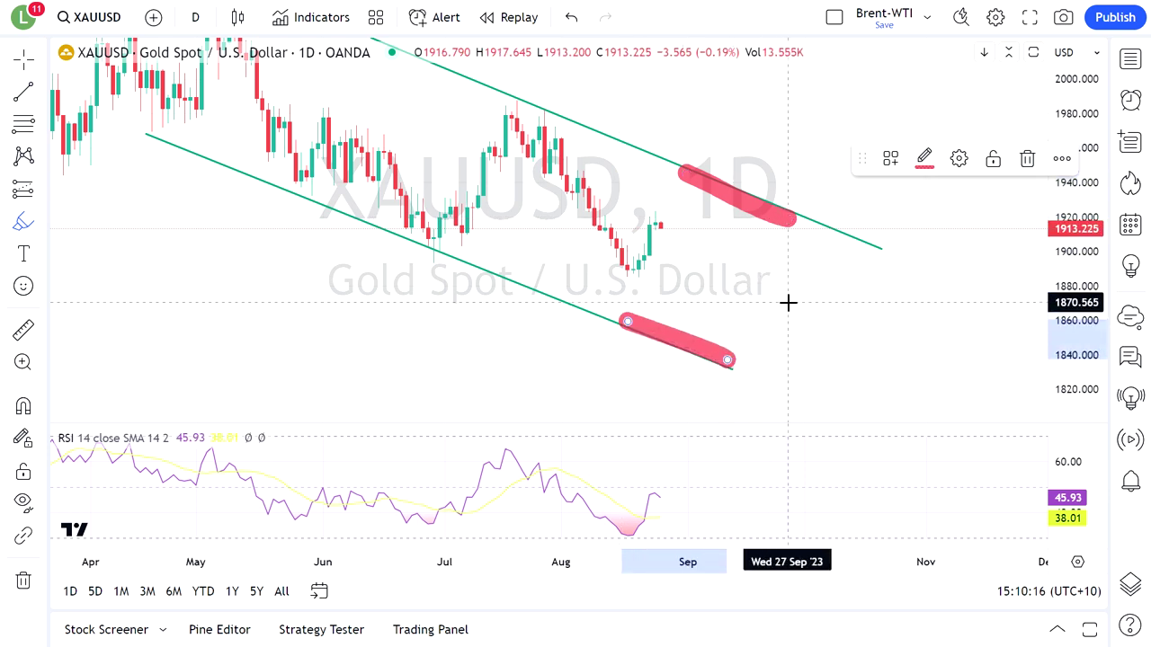
{"action": "key", "text": "Escape"}
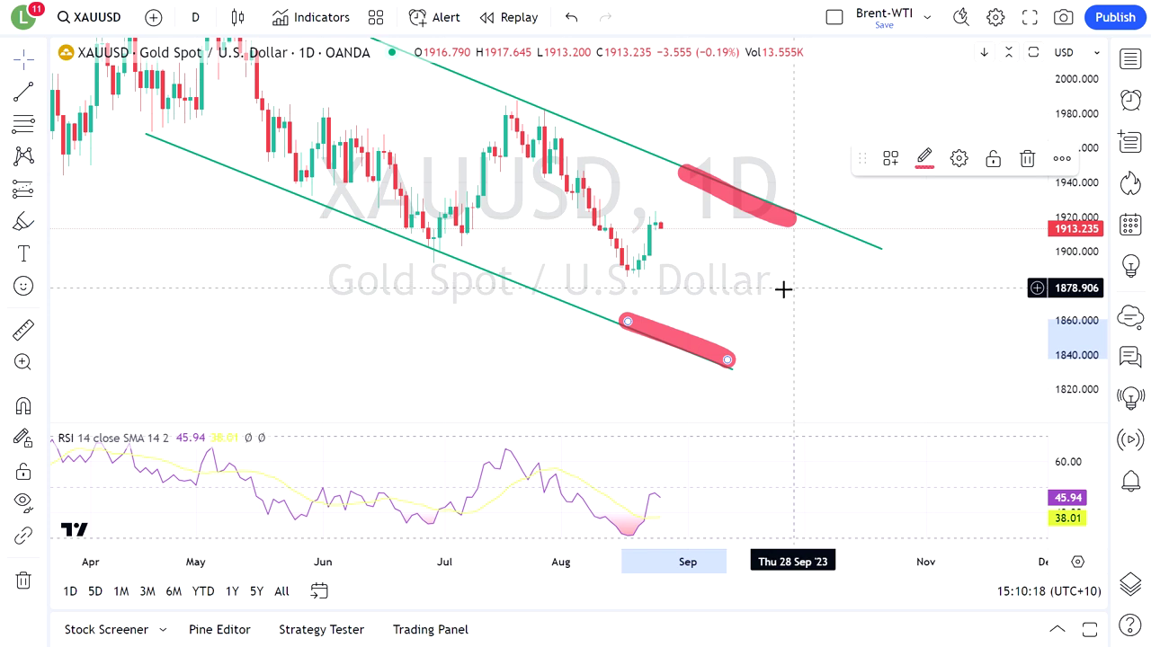
Step: Place a horizontal line on the gold chart at about 1906
{"action": "left_click", "coordinate": [42, 91]}
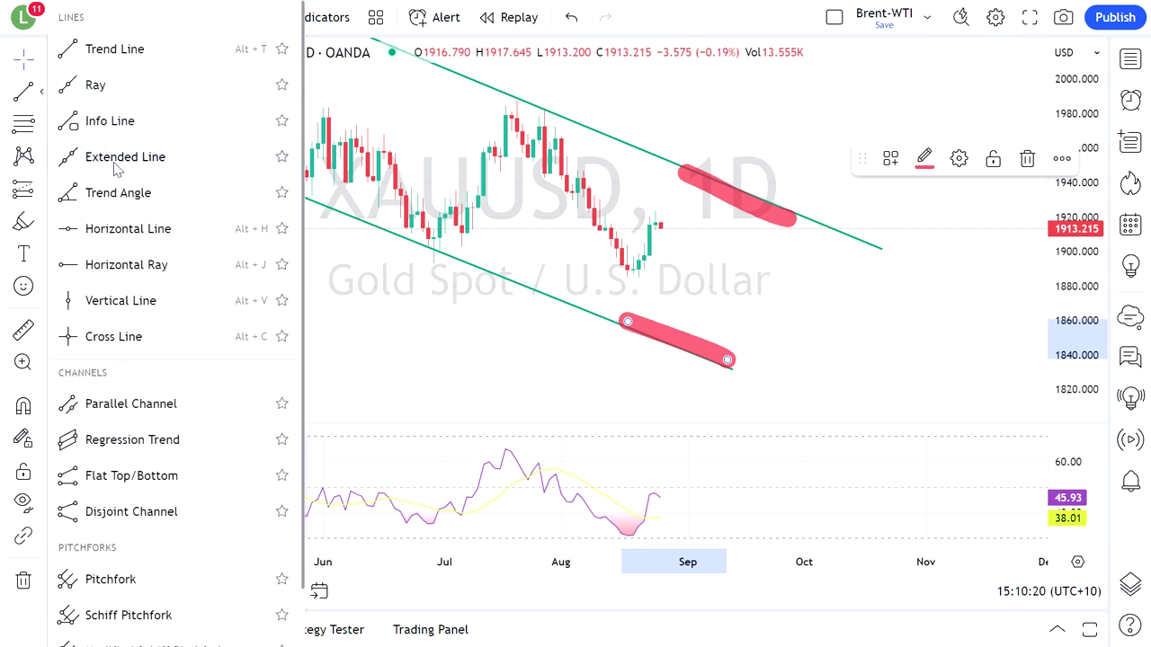
{"action": "left_click", "coordinate": [123, 227]}
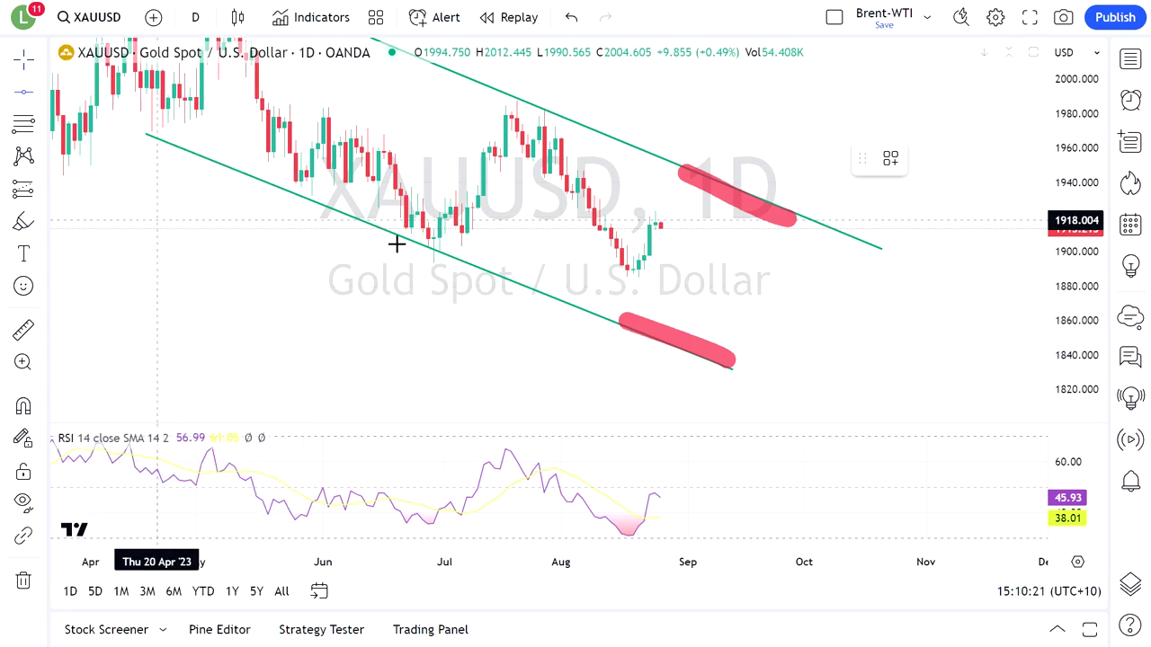
{"action": "left_click", "coordinate": [505, 241]}
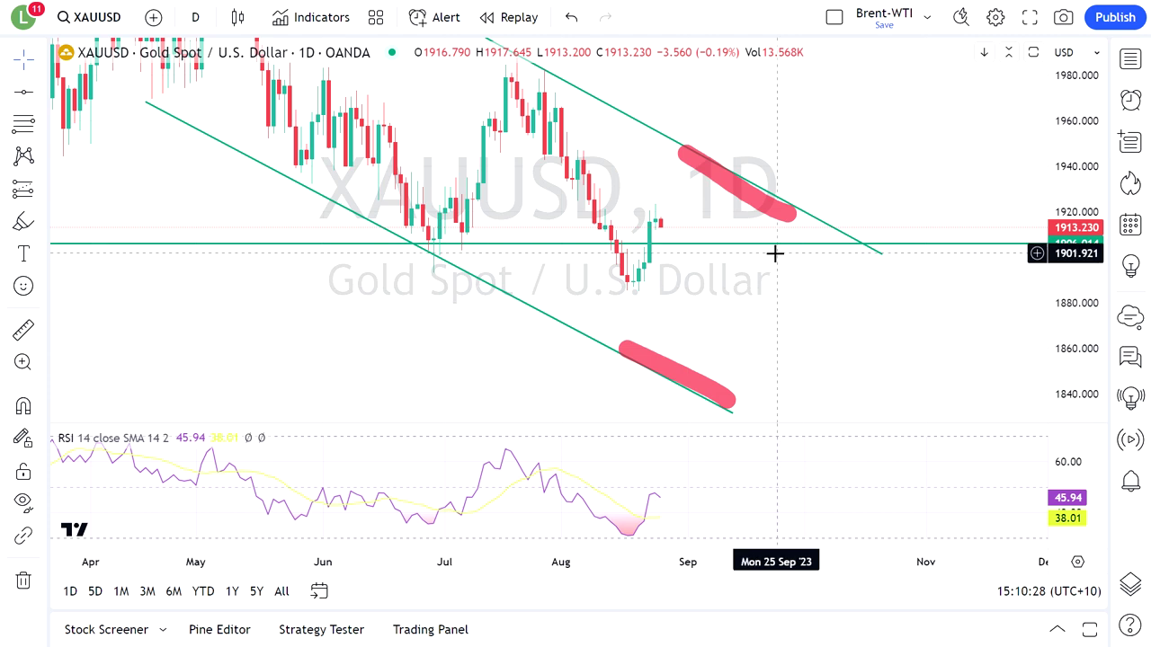
Step: Pan back to 2022 prices, then forward and zoom in on the 2023 channel drawings
{"action": "scroll", "coordinate": [773, 249], "scroll_direction": "down", "scroll_amount": 4}
{"action": "scroll", "coordinate": [646, 260], "scroll_direction": "left", "scroll_amount": 10}
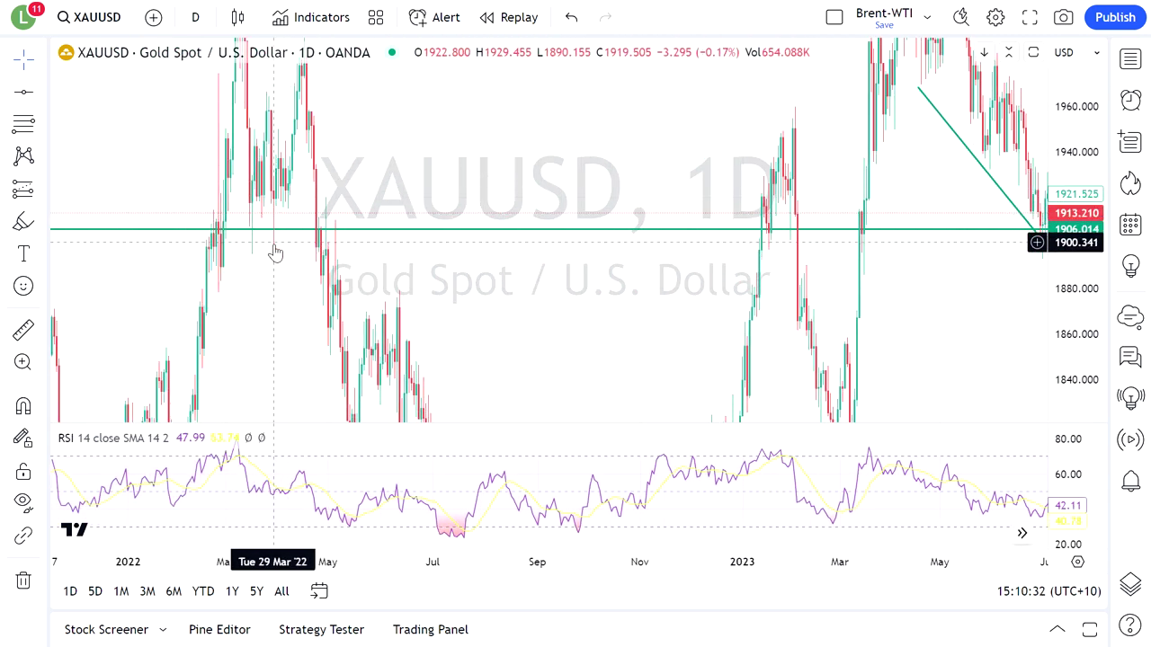
{"action": "scroll", "coordinate": [609, 267], "scroll_direction": "left", "scroll_amount": 5}
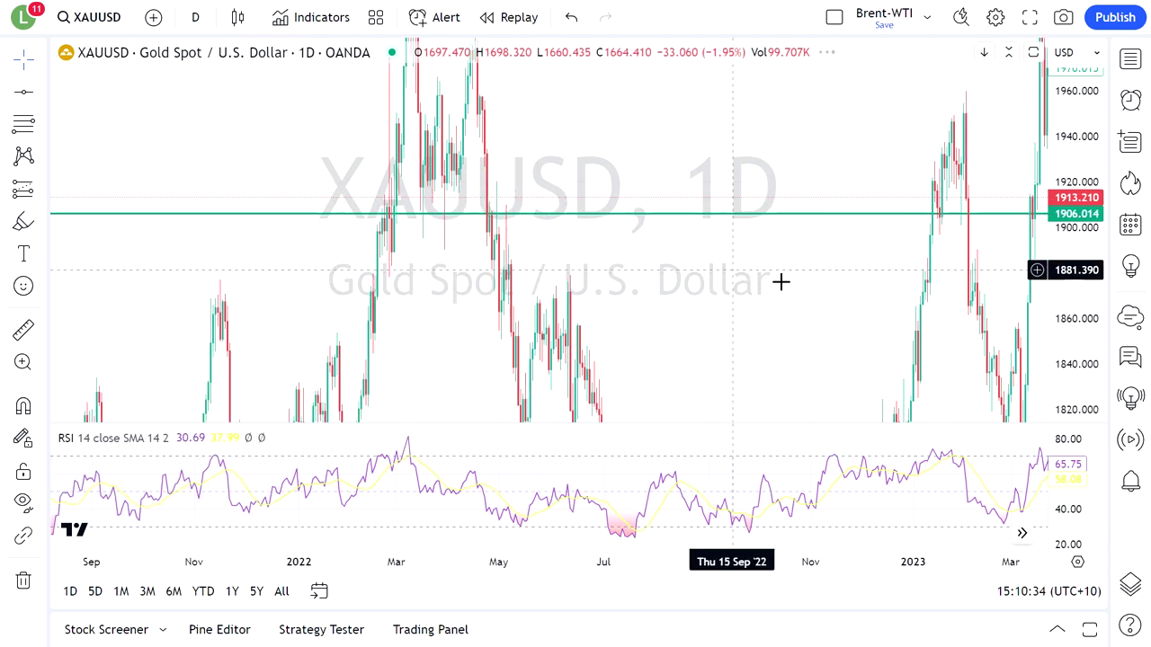
{"action": "left_click_drag", "start_coordinate": [781, 282], "coordinate": [581, 276]}
{"action": "left_click_drag", "start_coordinate": [278, 265], "coordinate": [781, 285]}
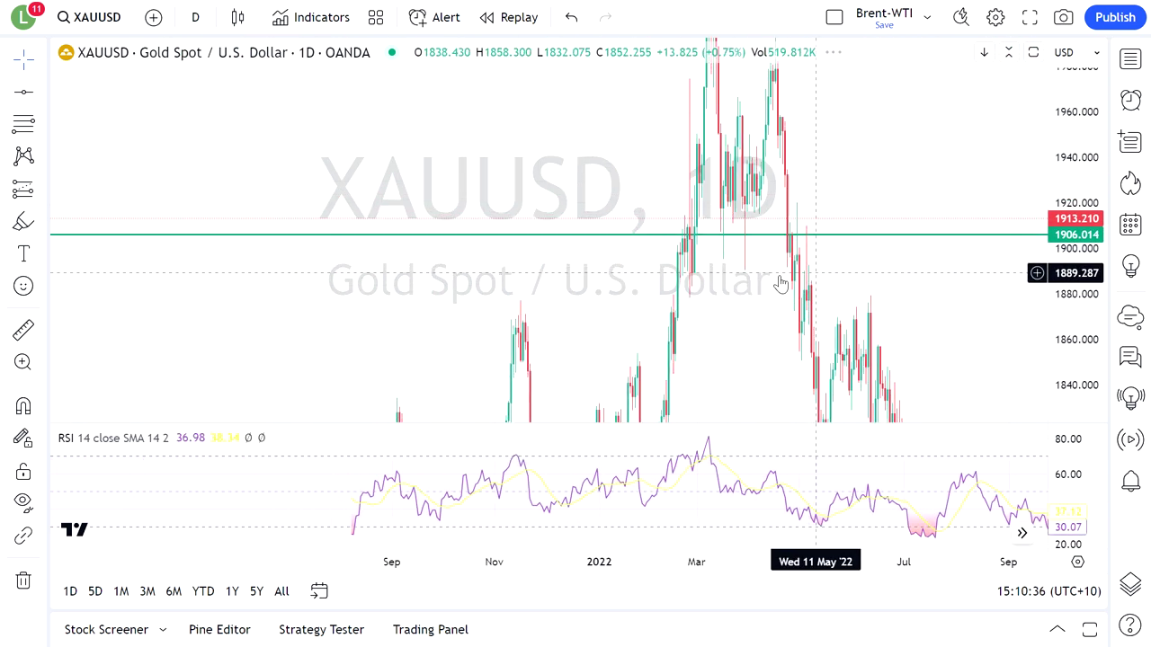
{"action": "scroll", "coordinate": [734, 267], "scroll_direction": "left", "scroll_amount": 10}
{"action": "left_click_drag", "start_coordinate": [754, 248], "coordinate": [54, 243]}
{"action": "scroll", "coordinate": [742, 239], "scroll_direction": "right", "scroll_amount": 5}
{"action": "left_click_drag", "start_coordinate": [890, 245], "coordinate": [603, 257]}
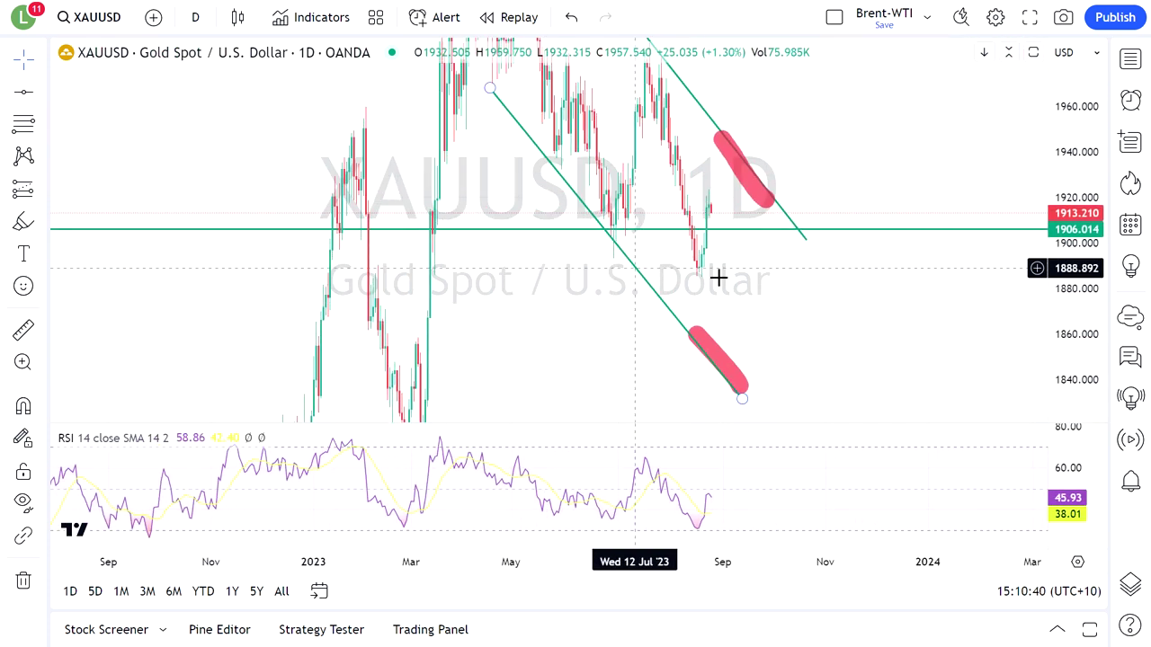
{"action": "scroll", "coordinate": [1073, 174], "scroll_direction": "down", "scroll_amount": 3}
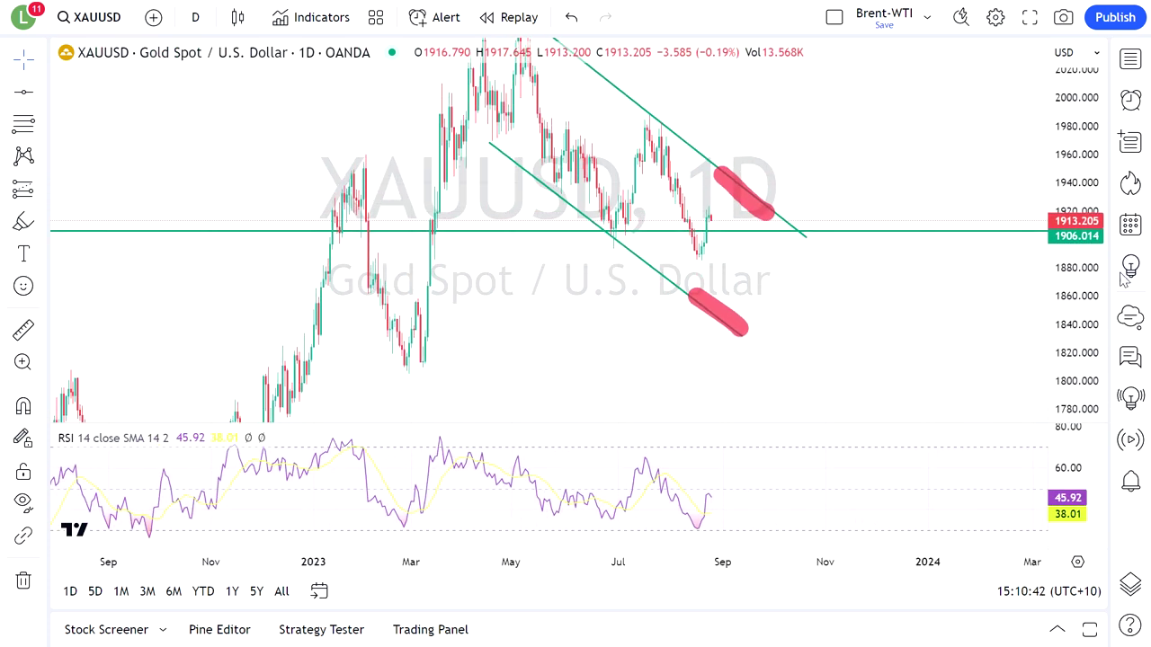
{"action": "left_click_drag", "start_coordinate": [868, 192], "coordinate": [897, 224]}
{"action": "scroll", "coordinate": [1073, 135], "scroll_direction": "down", "scroll_amount": 3}
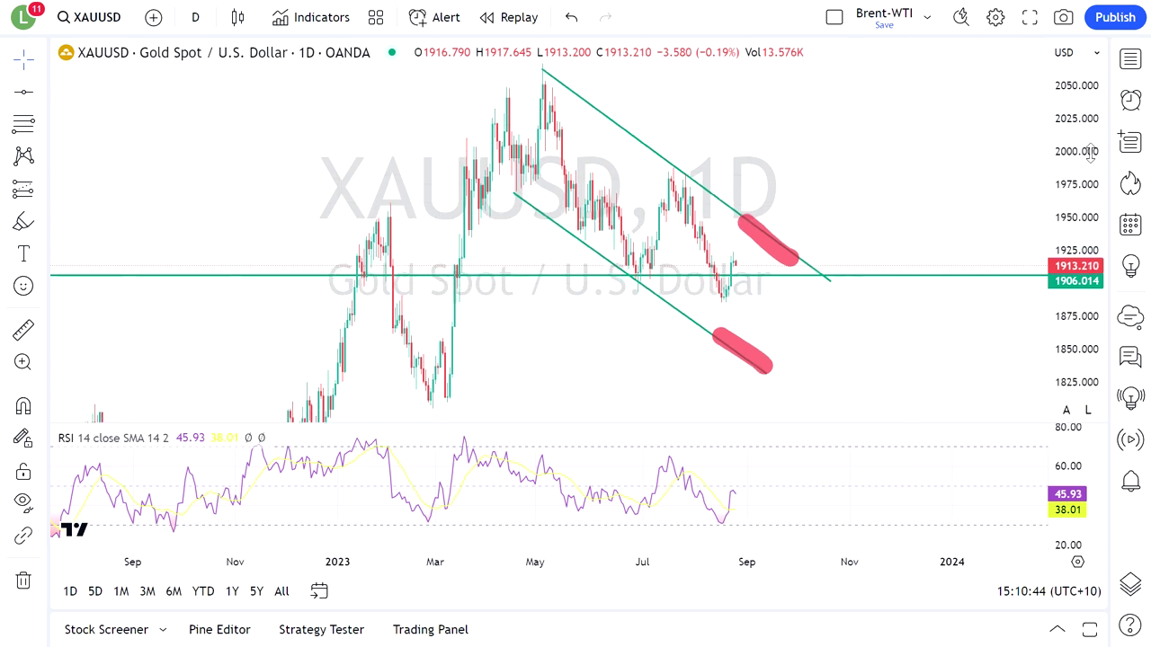
Step: Draw a Fibonacci retracement up to the 2067 high, its 0.618 level at 1904.542
{"action": "left_click", "coordinate": [24, 127]}
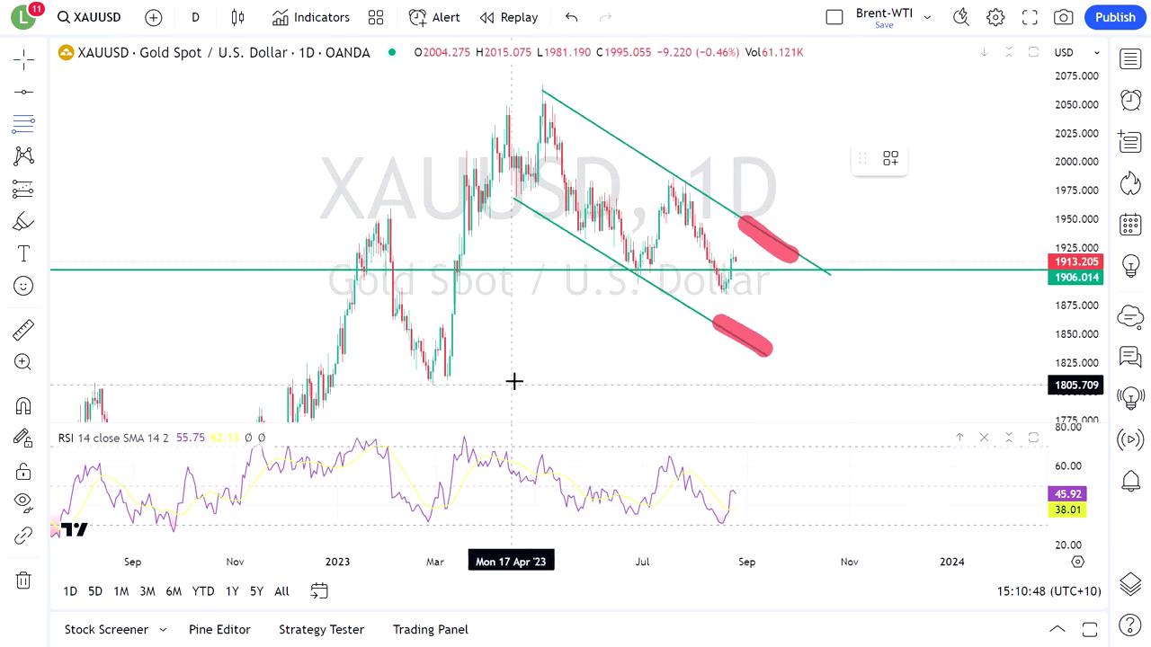
{"action": "mouse_move", "coordinate": [431, 388]}
{"action": "left_mouse_down"}
{"action": "mouse_move", "coordinate": [914, 100]}
{"action": "mouse_move", "coordinate": [986, 82]}
{"action": "left_mouse_up"}
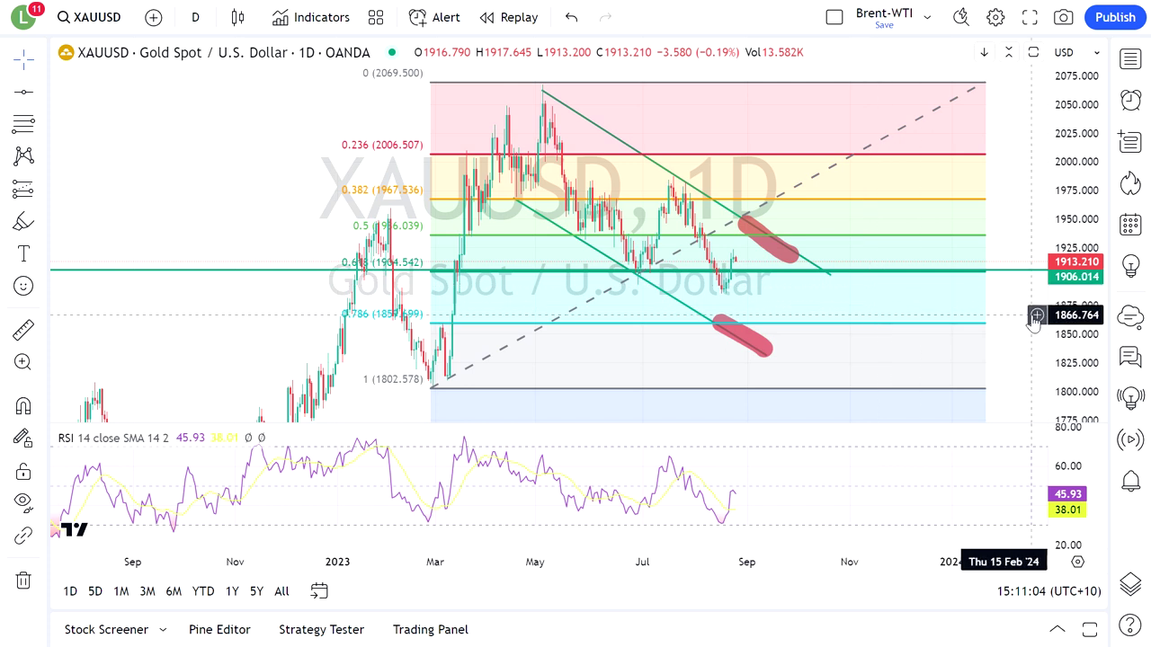
{"action": "scroll", "coordinate": [989, 321], "scroll_direction": "up", "scroll_amount": 1}
{"action": "scroll", "coordinate": [878, 303], "scroll_direction": "up", "scroll_amount": 2}
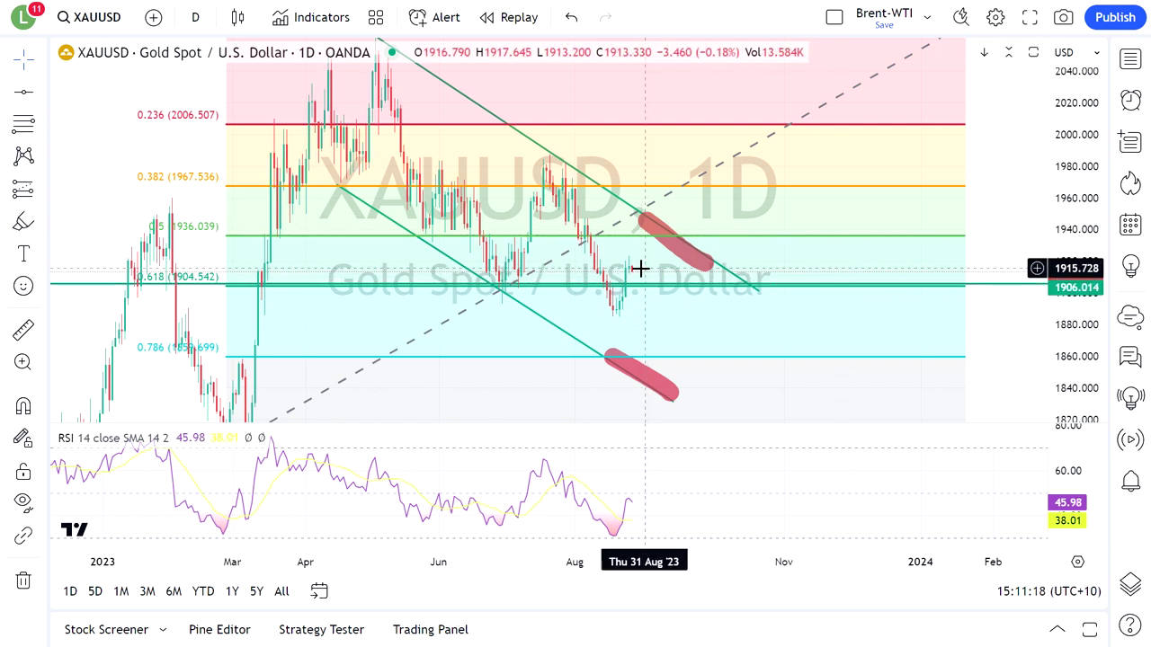
{"action": "left_click", "coordinate": [680, 265]}
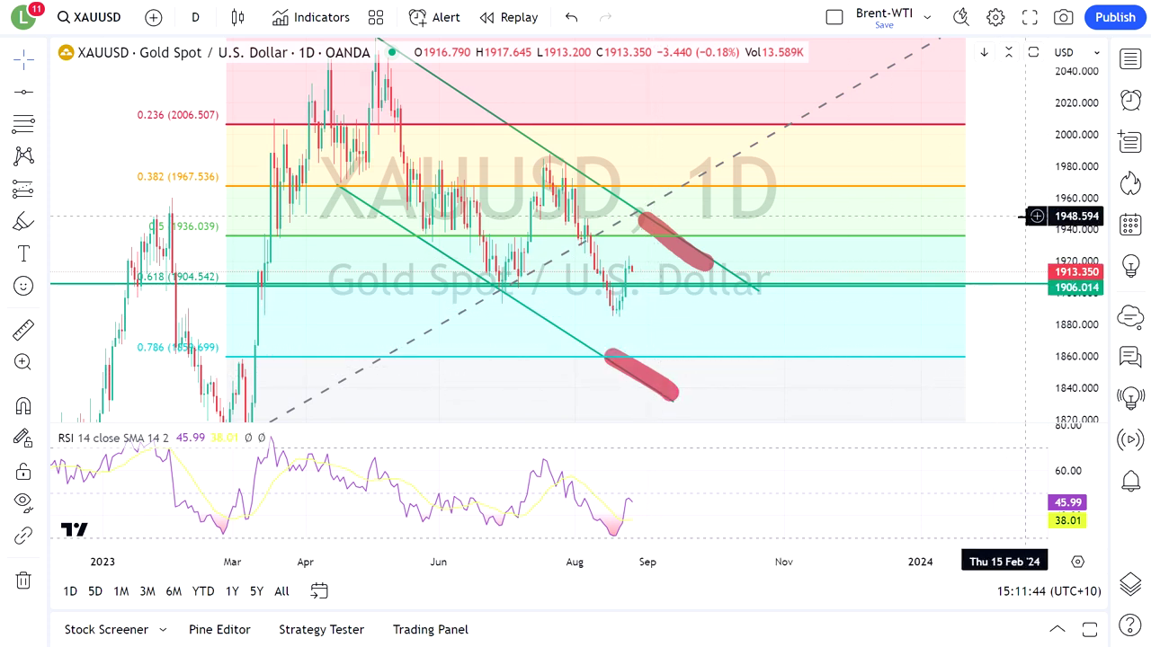
Step: Delete the Fibonacci retracement, then remove all remaining drawings from the chart's context menu
{"action": "mouse_move", "coordinate": [1083, 144]}
{"action": "left_mouse_down"}
{"action": "mouse_move", "coordinate": [1079, 193]}
{"action": "mouse_move", "coordinate": [1014, 226]}
{"action": "left_mouse_up"}
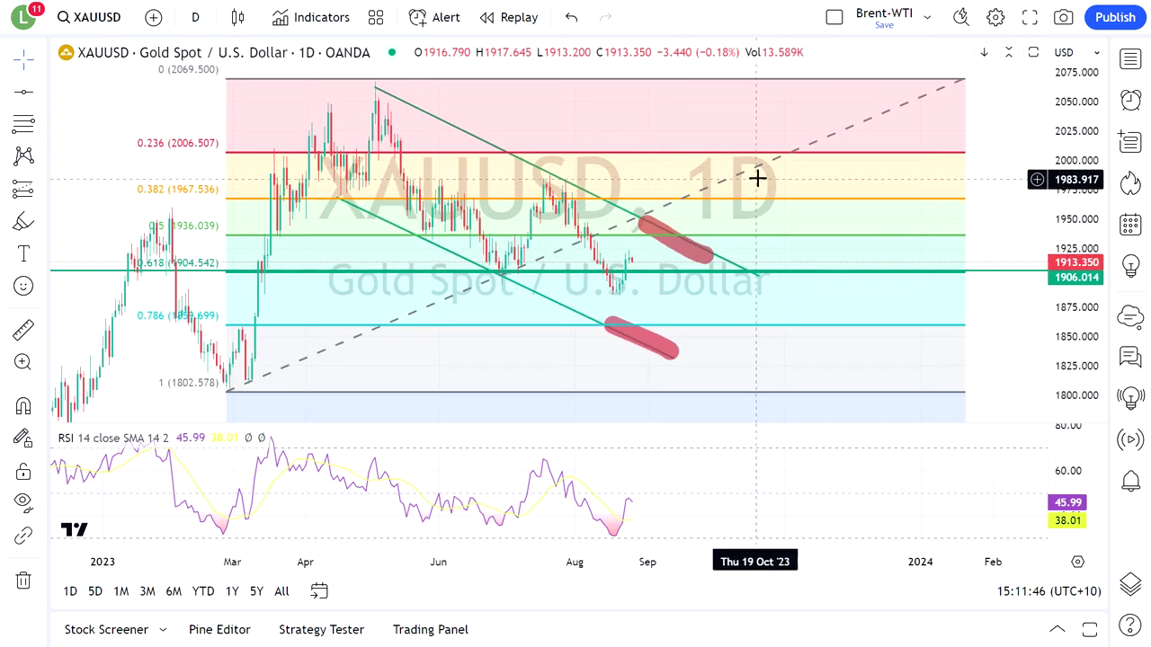
{"action": "left_click", "coordinate": [783, 160]}
{"action": "key", "text": "Delete"}
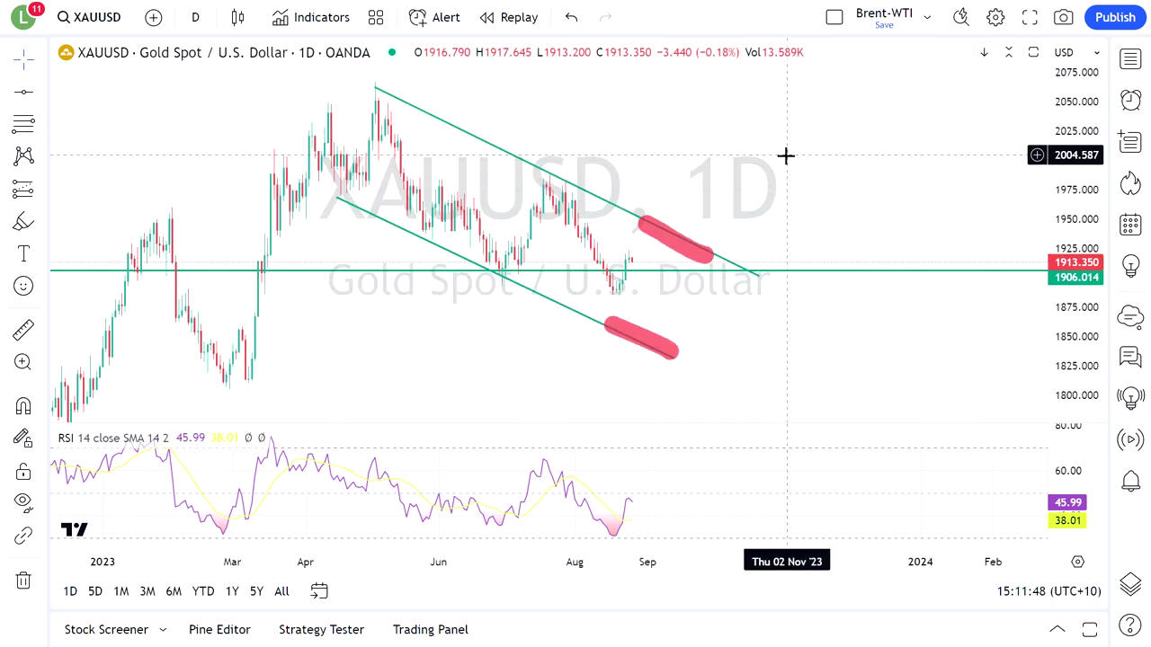
{"action": "right_click", "coordinate": [814, 334]}
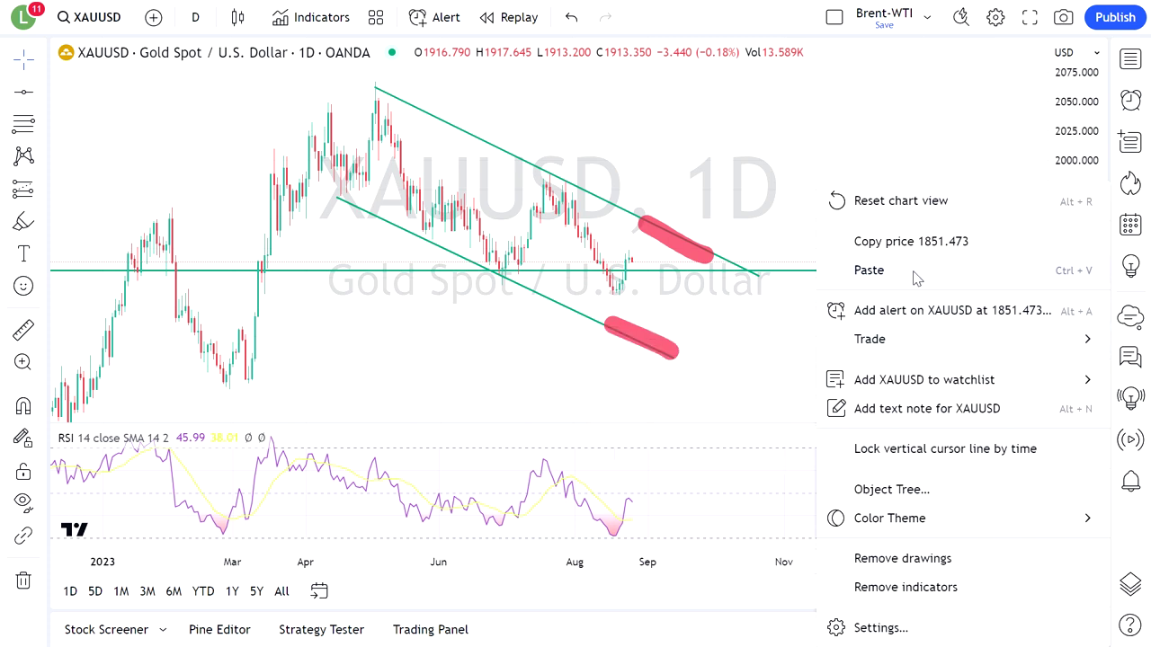
{"action": "left_click", "coordinate": [915, 563]}
{"action": "left_click_drag", "start_coordinate": [800, 298], "coordinate": [912, 281]}
{"action": "left_click_drag", "start_coordinate": [875, 279], "coordinate": [937, 203]}
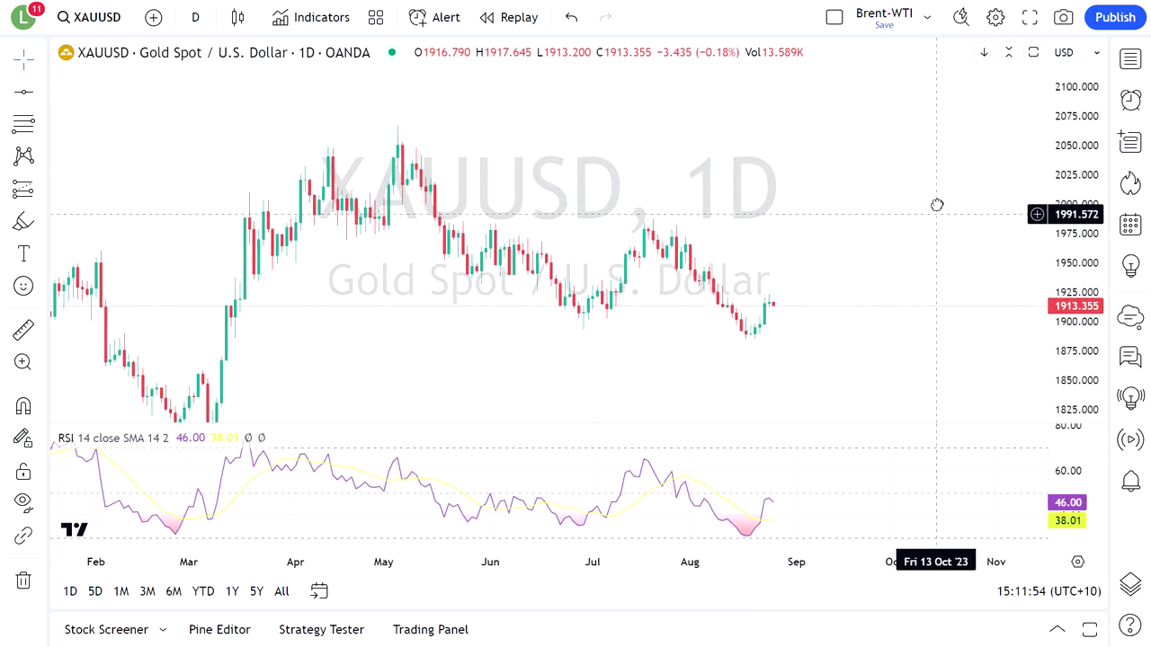
Step: Add the US10Y yield as a comparison symbol on the gold chart
{"action": "left_click", "coordinate": [154, 17]}
{"action": "type", "text": "US"}
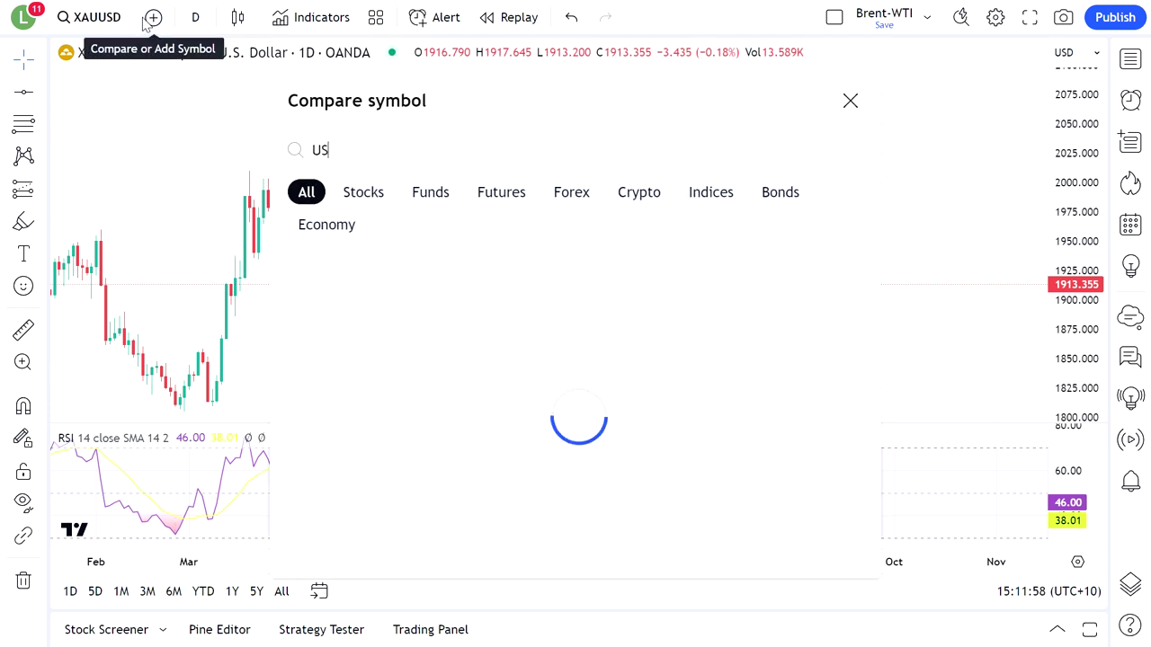
{"action": "type", "text": "10Y"}
{"action": "key", "text": "Return"}
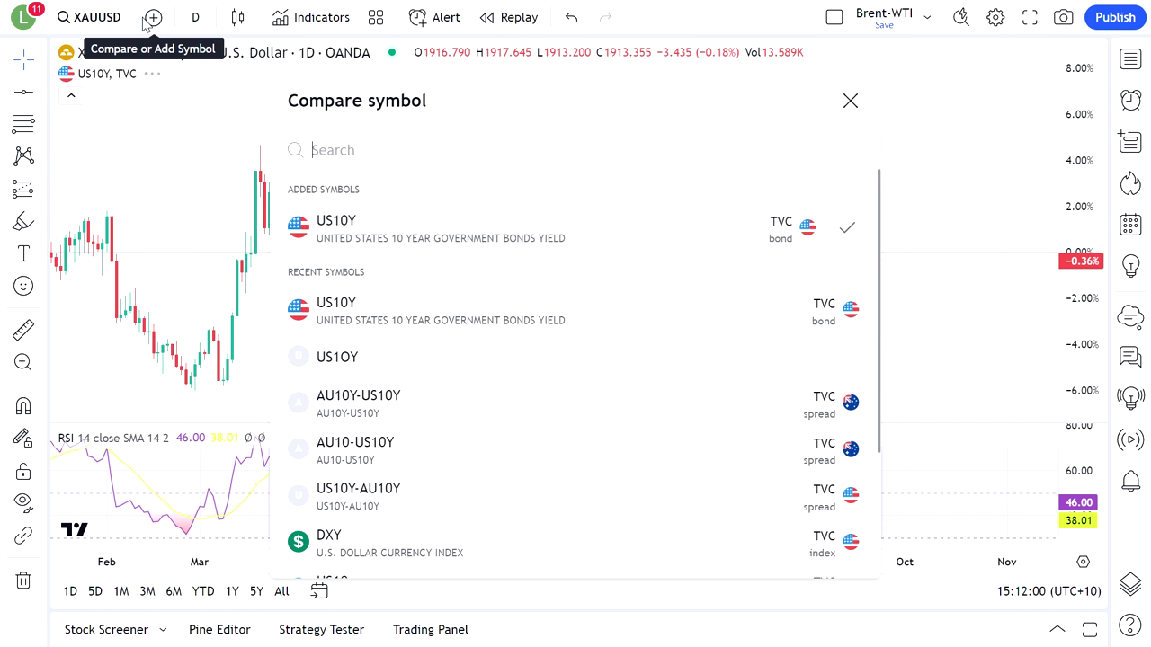
{"action": "left_click", "coordinate": [851, 103]}
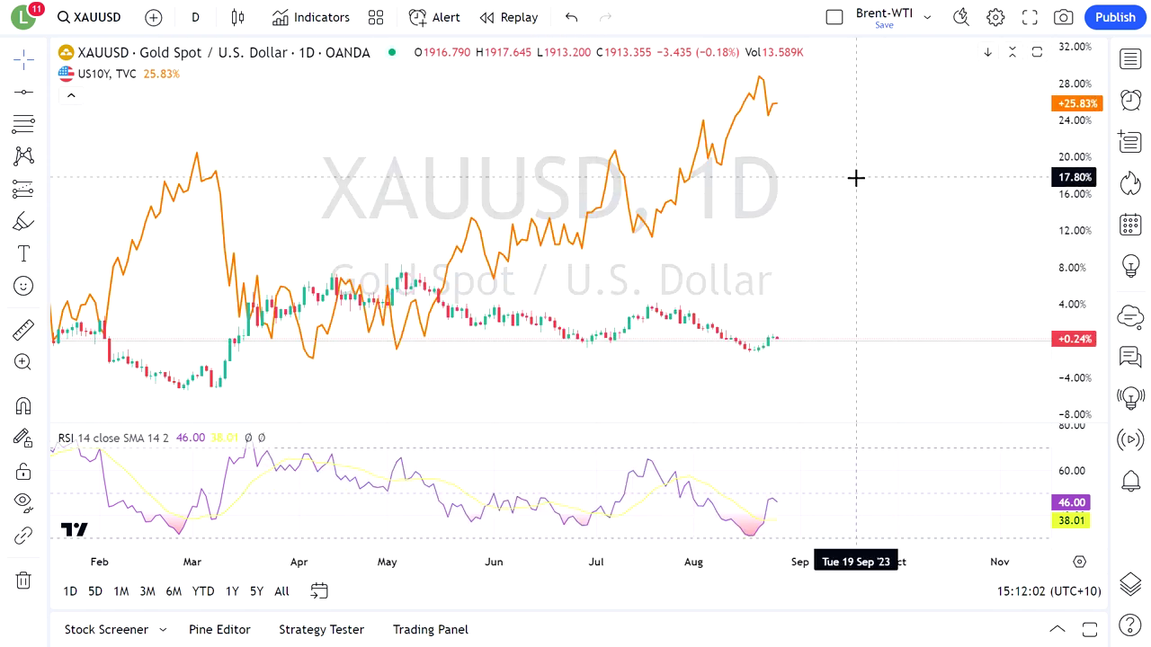
Step: Pin the US10Y line to a new left scale
{"action": "mouse_move", "coordinate": [106, 74]}
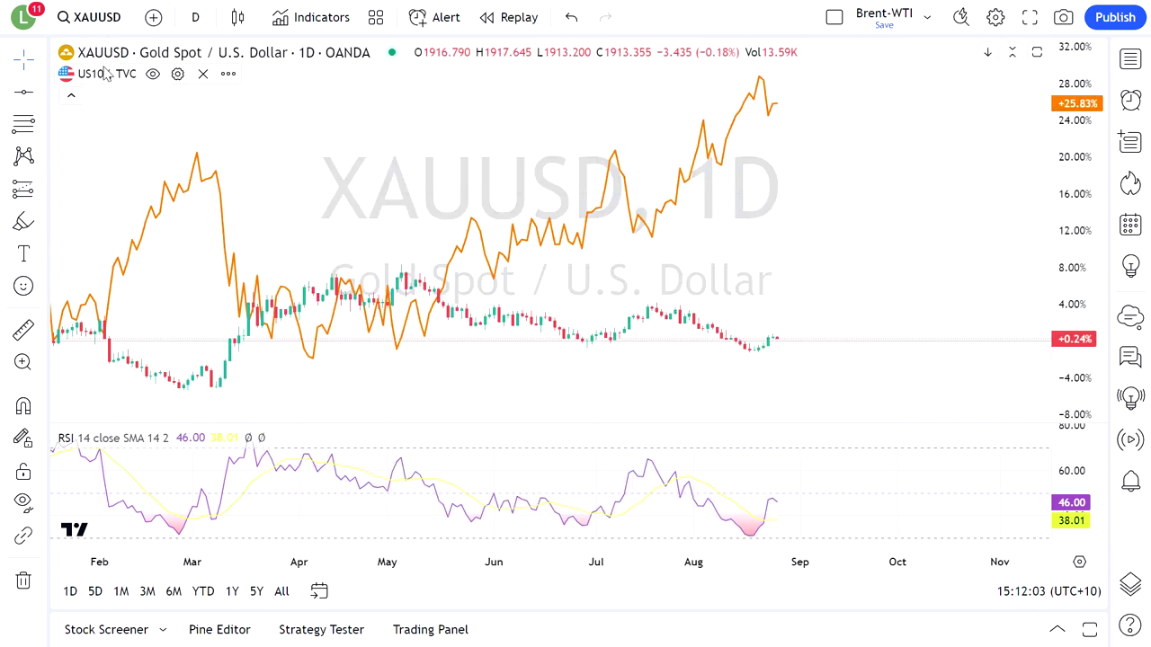
{"action": "left_click", "coordinate": [229, 75]}
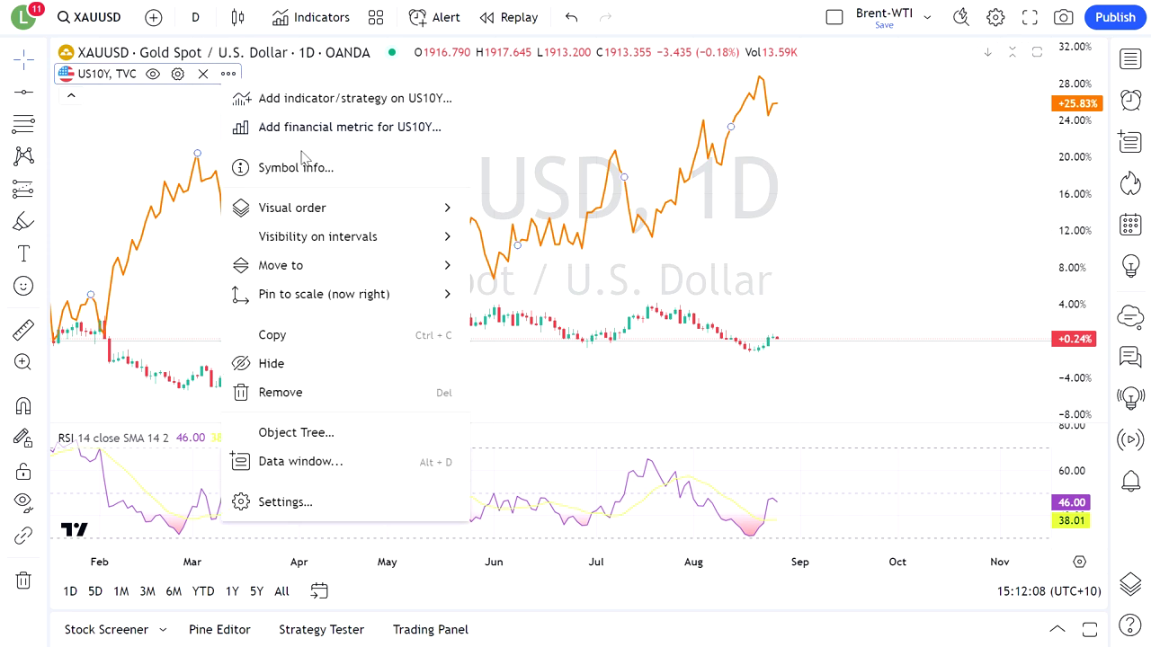
{"action": "mouse_move", "coordinate": [384, 303]}
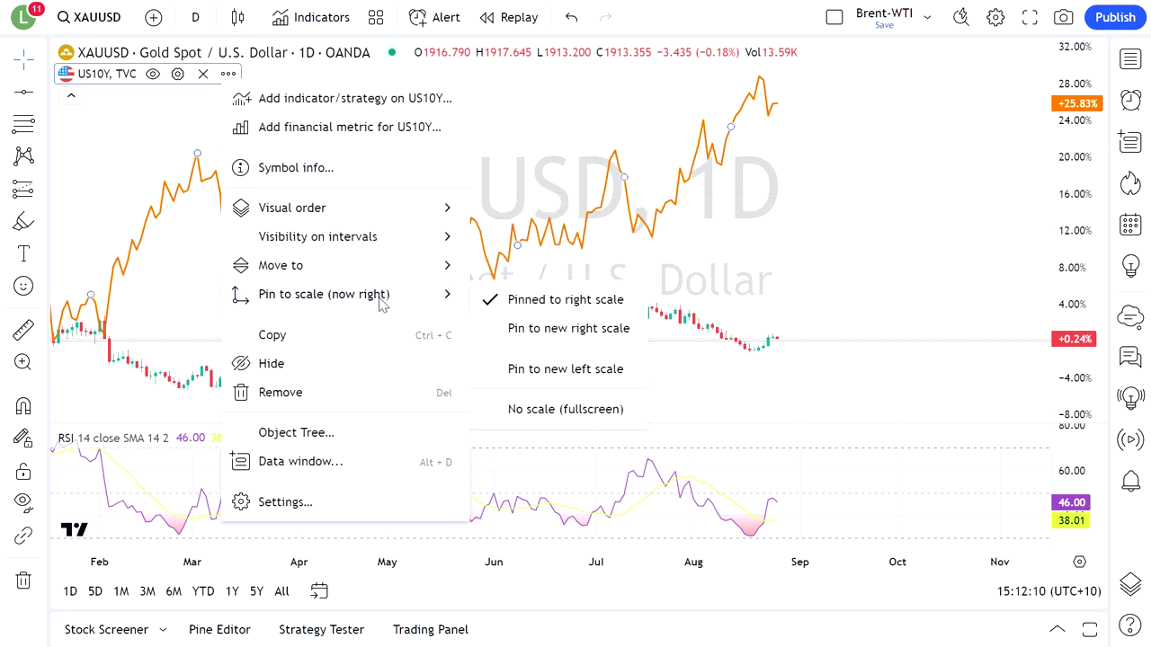
{"action": "left_click", "coordinate": [567, 366]}
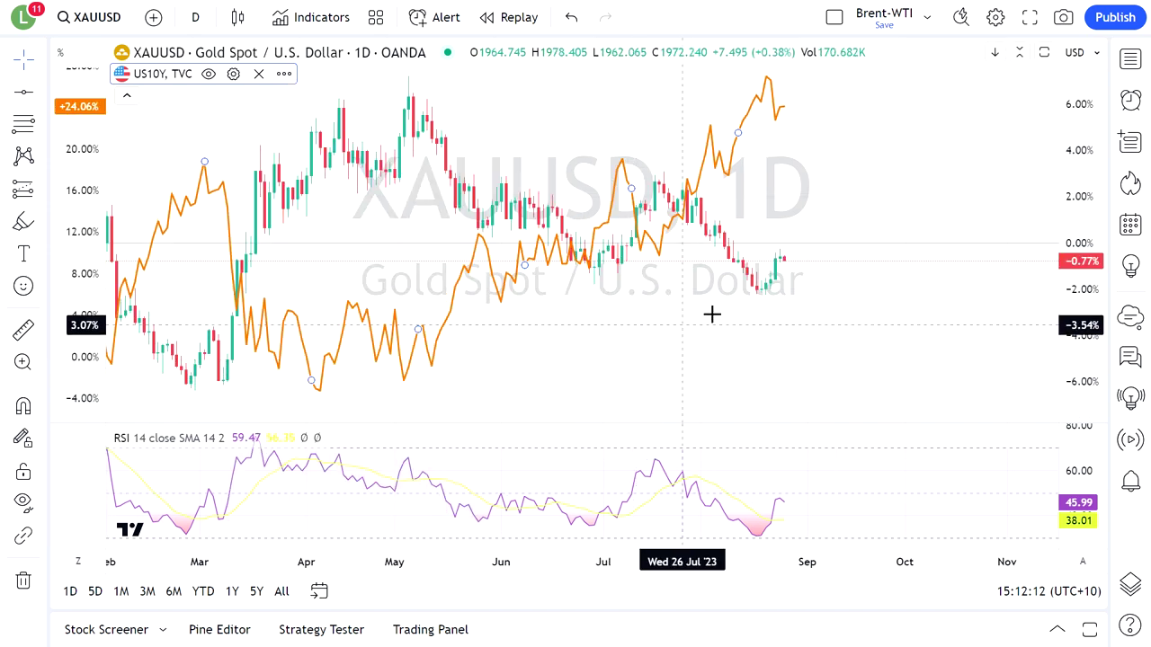
{"action": "left_click_drag", "start_coordinate": [608, 303], "coordinate": [662, 324]}
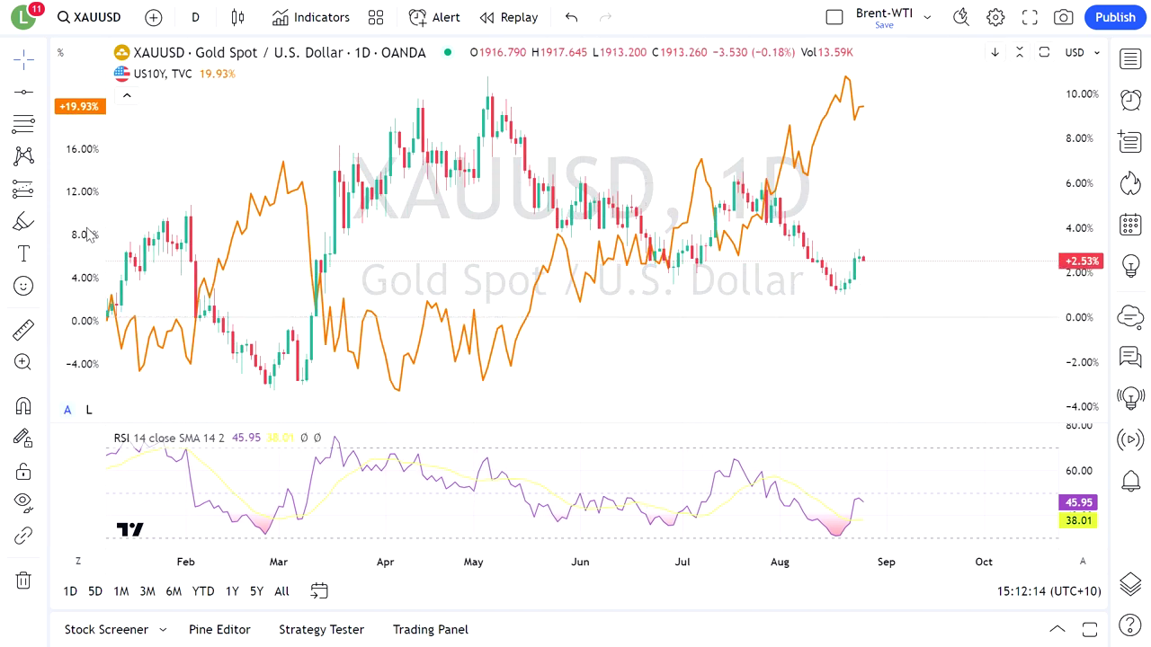
Step: Set both the left yield scale and right price scale to Regular values
{"action": "right_click", "coordinate": [76, 286]}
{"action": "left_click", "coordinate": [129, 338]}
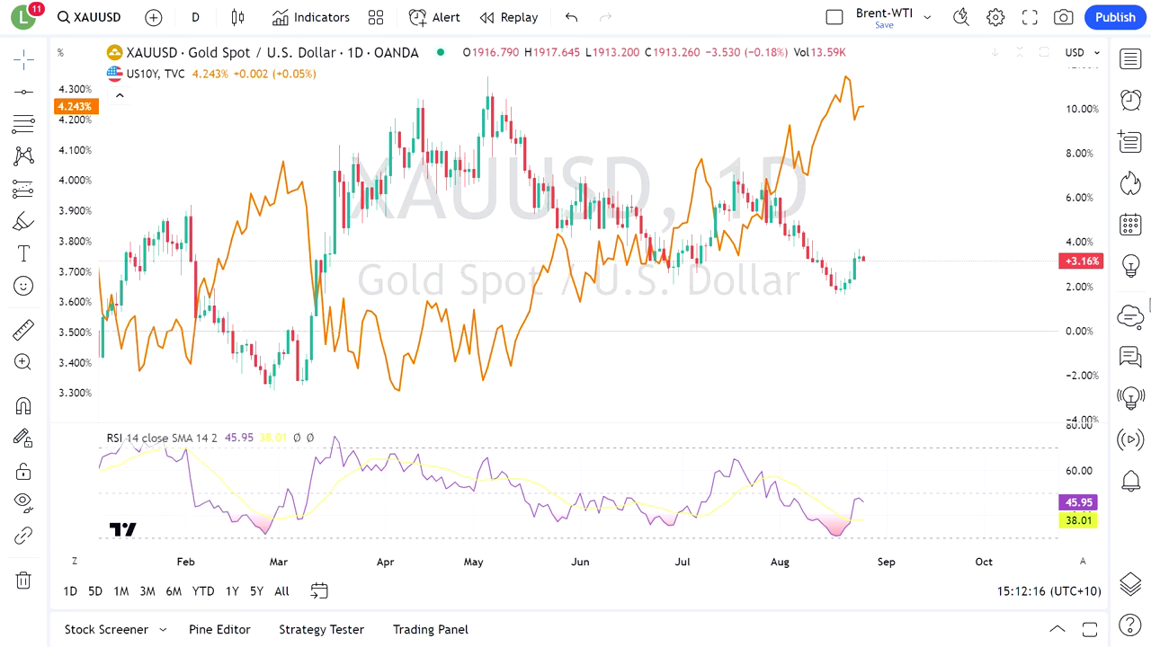
{"action": "right_click", "coordinate": [1100, 333]}
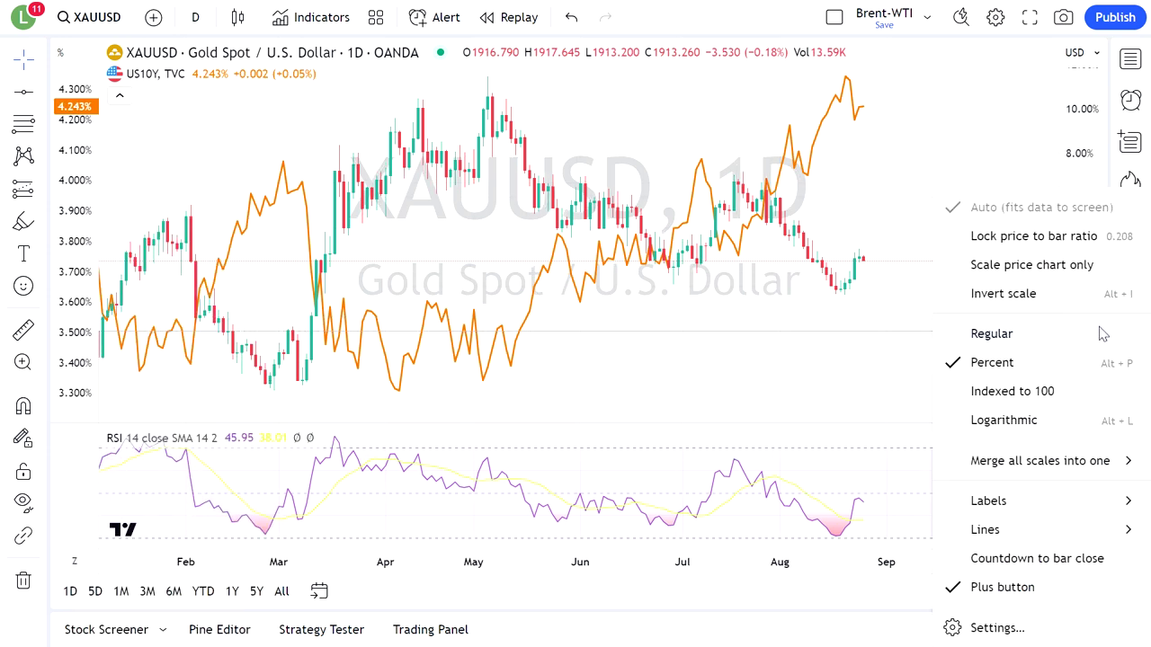
{"action": "left_click", "coordinate": [1039, 362]}
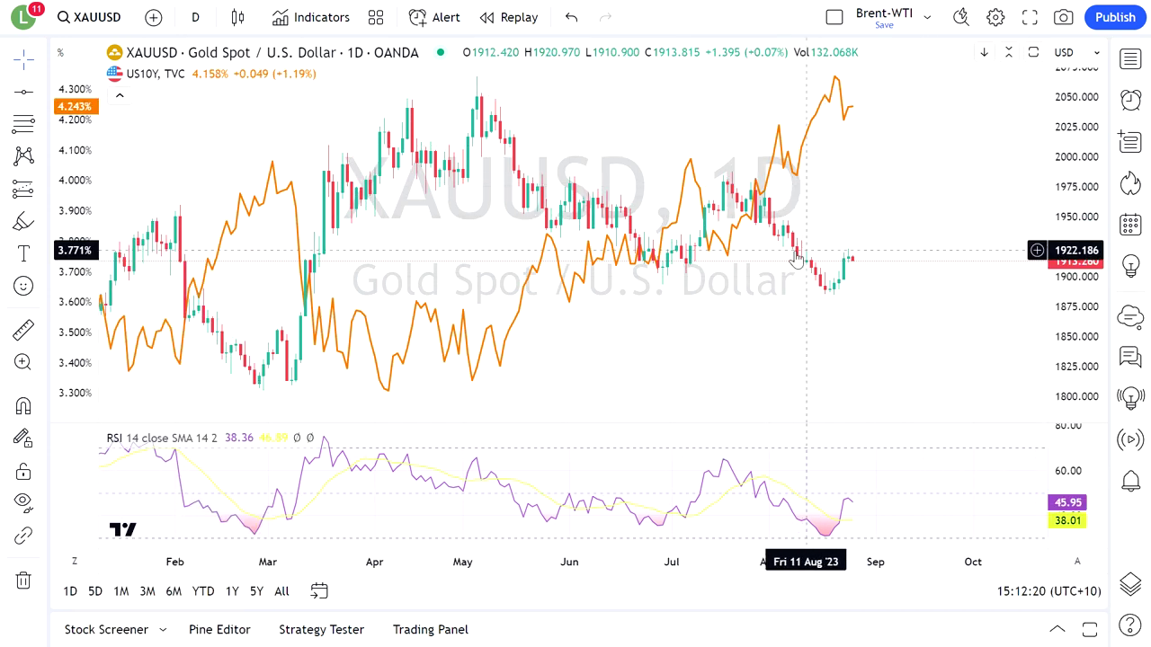
Step: Zoom out and pan left until about August 2022 to September 2023 is visible
{"action": "scroll", "coordinate": [896, 229], "scroll_direction": "left", "scroll_amount": 2}
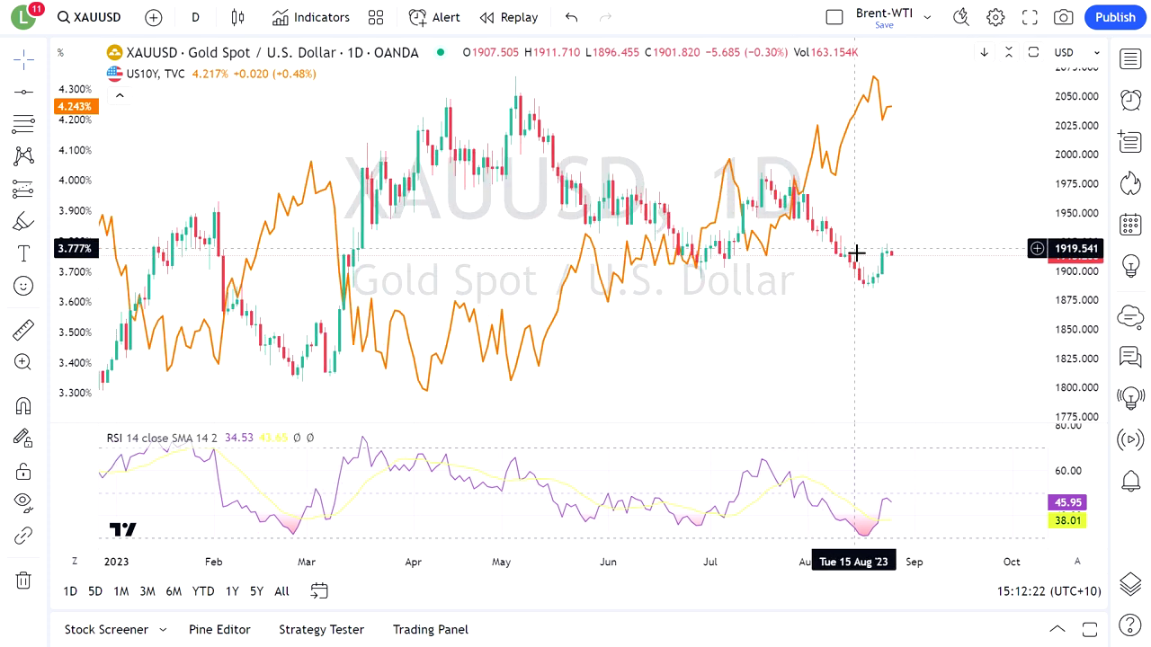
{"action": "scroll", "coordinate": [871, 188], "scroll_direction": "up", "scroll_amount": 2}
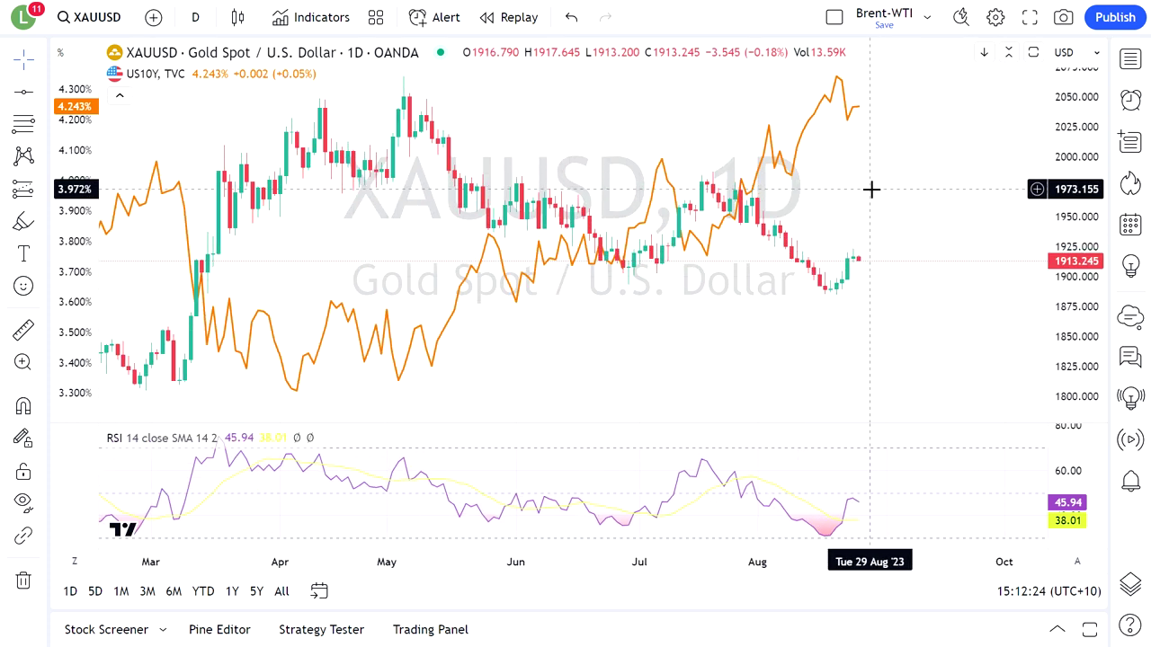
{"action": "scroll", "coordinate": [871, 189], "scroll_direction": "up", "scroll_amount": 1}
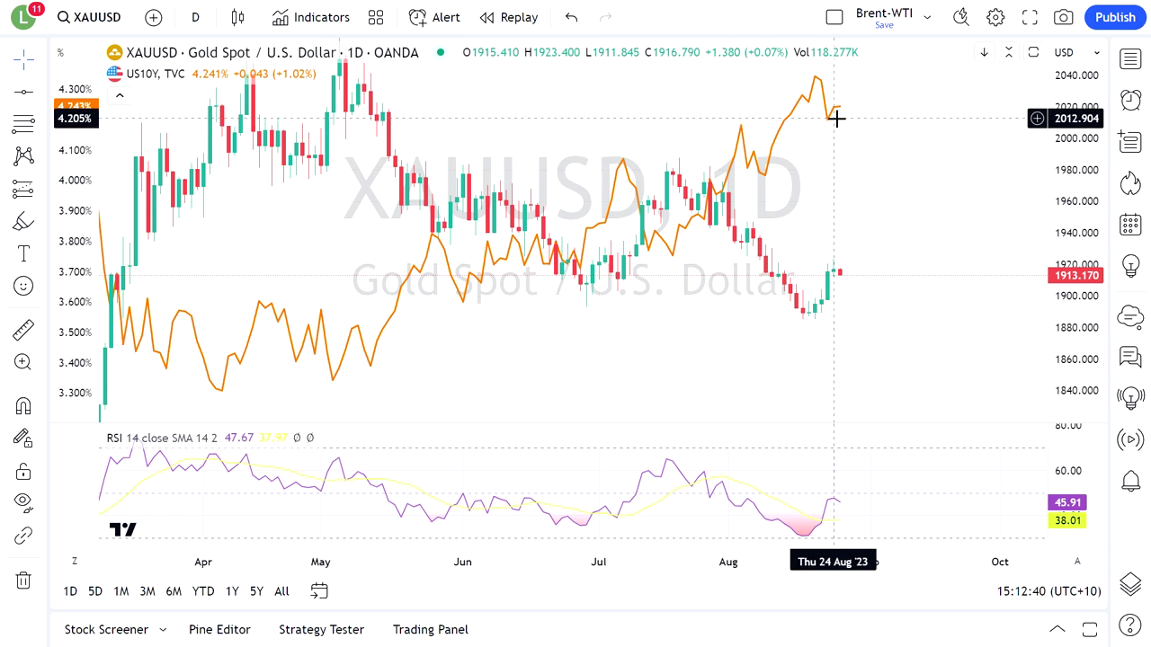
{"action": "scroll", "coordinate": [817, 191], "scroll_direction": "down", "scroll_amount": 5}
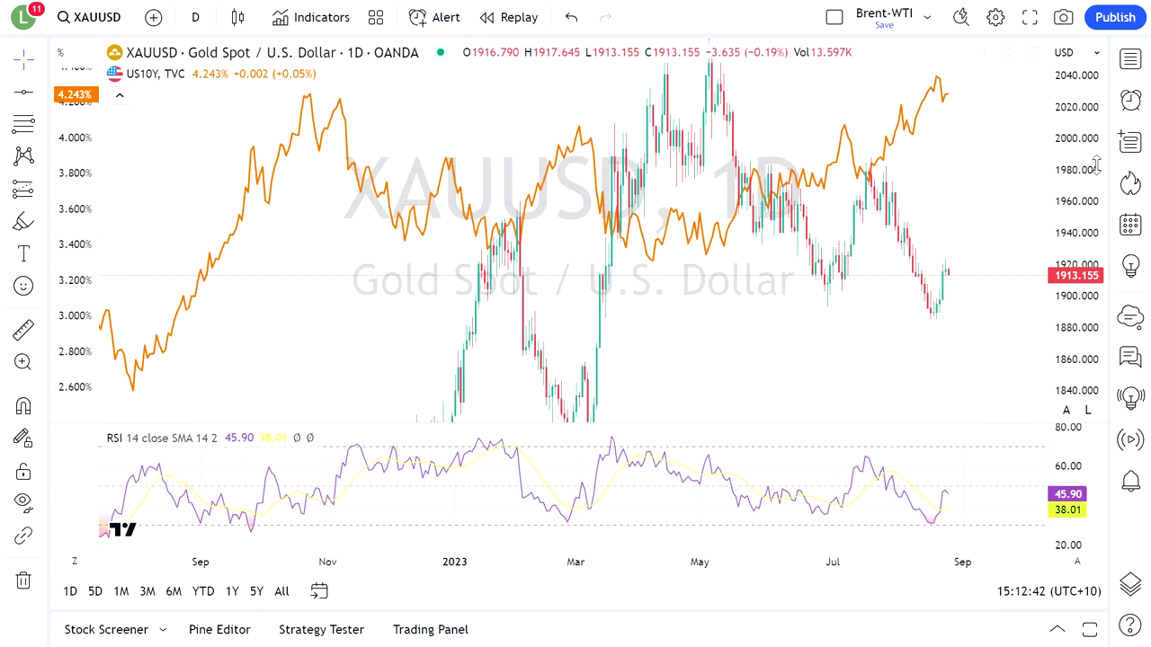
{"action": "left_click_drag", "start_coordinate": [945, 224], "coordinate": [937, 225]}
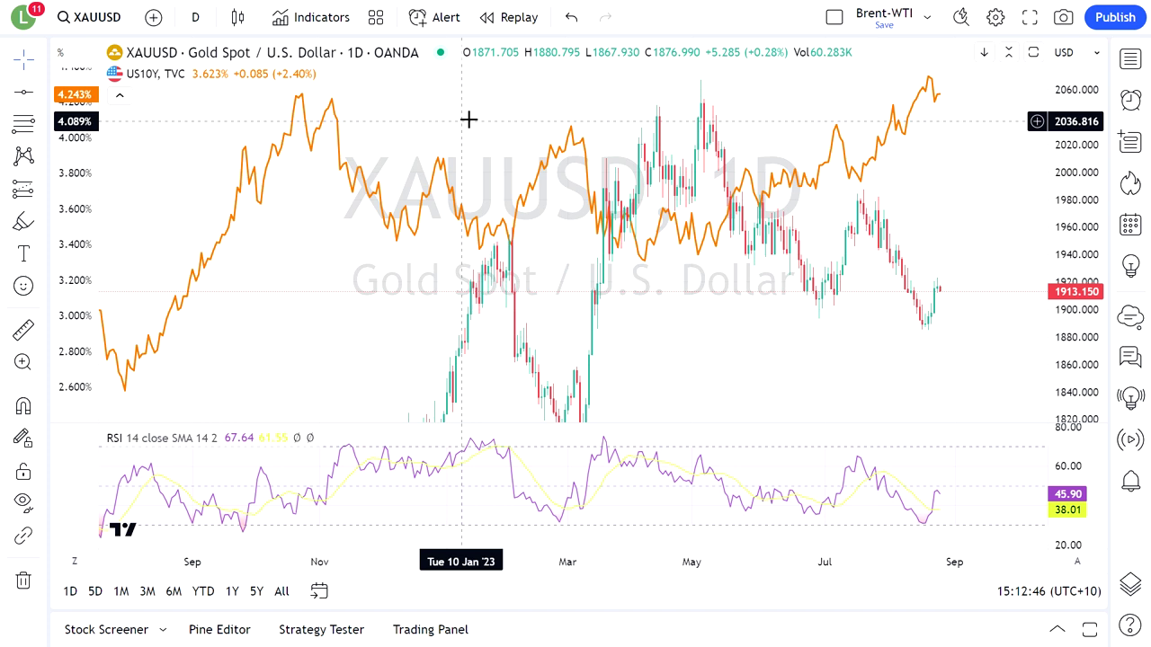
{"action": "left_click_drag", "start_coordinate": [469, 119], "coordinate": [446, 116]}
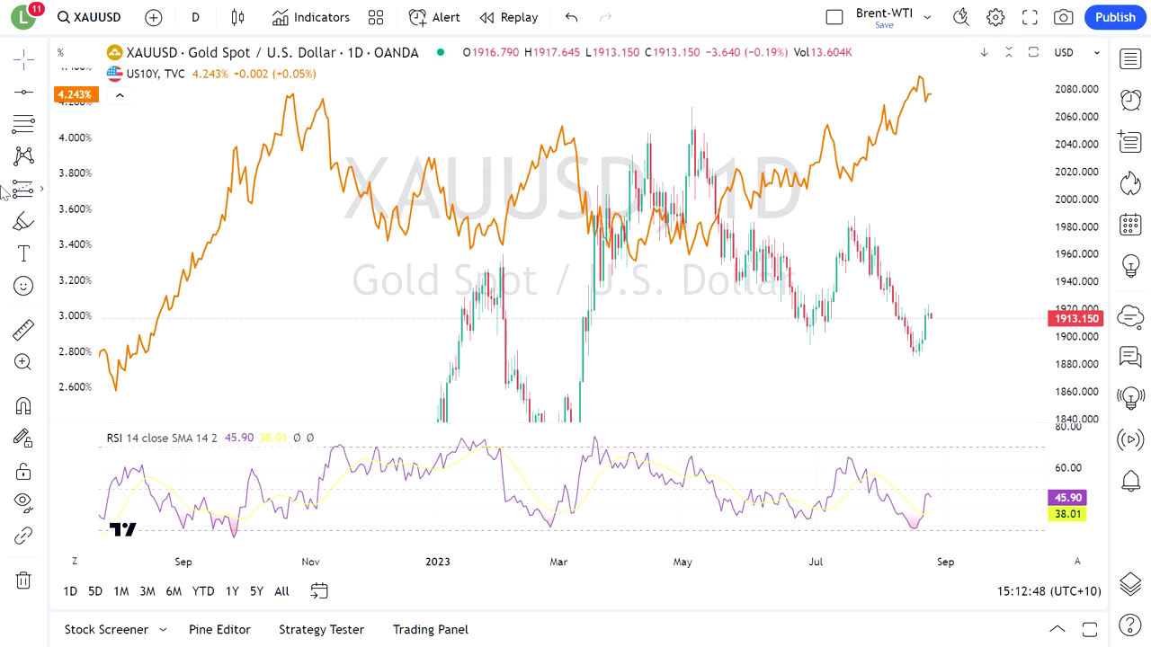
Step: Draw a rectangle from late September 2022 to early October 2023, about 2048 to 2092
{"action": "left_click", "coordinate": [40, 187]}
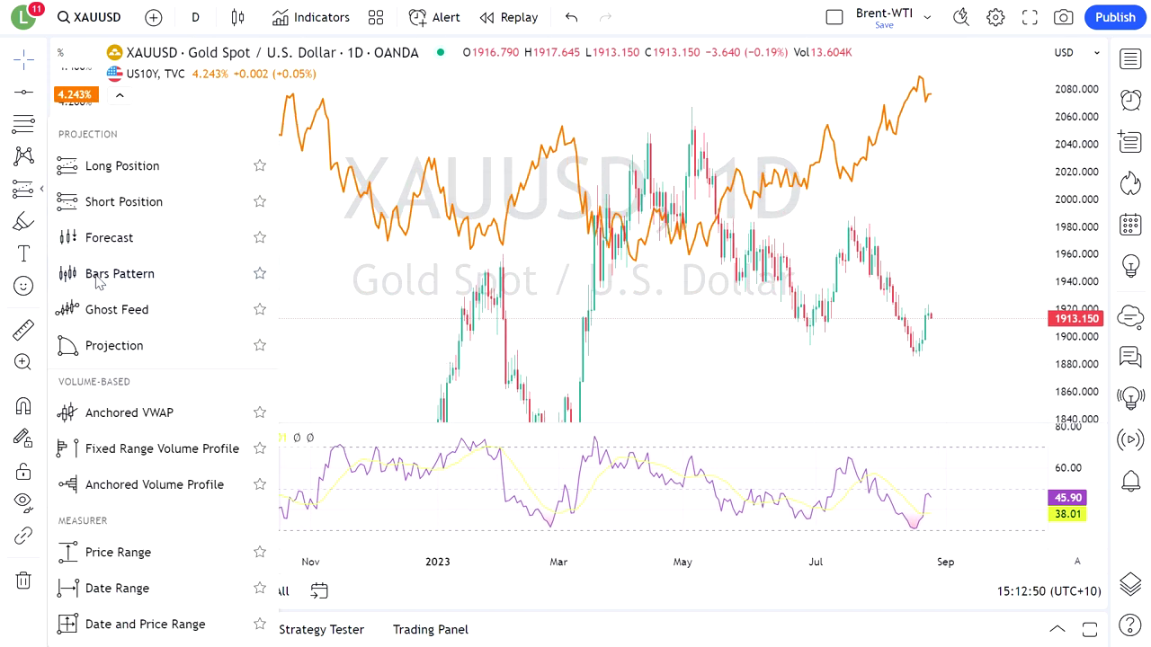
{"action": "left_click", "coordinate": [41, 255]}
{"action": "left_click", "coordinate": [42, 225]}
{"action": "left_click", "coordinate": [115, 397]}
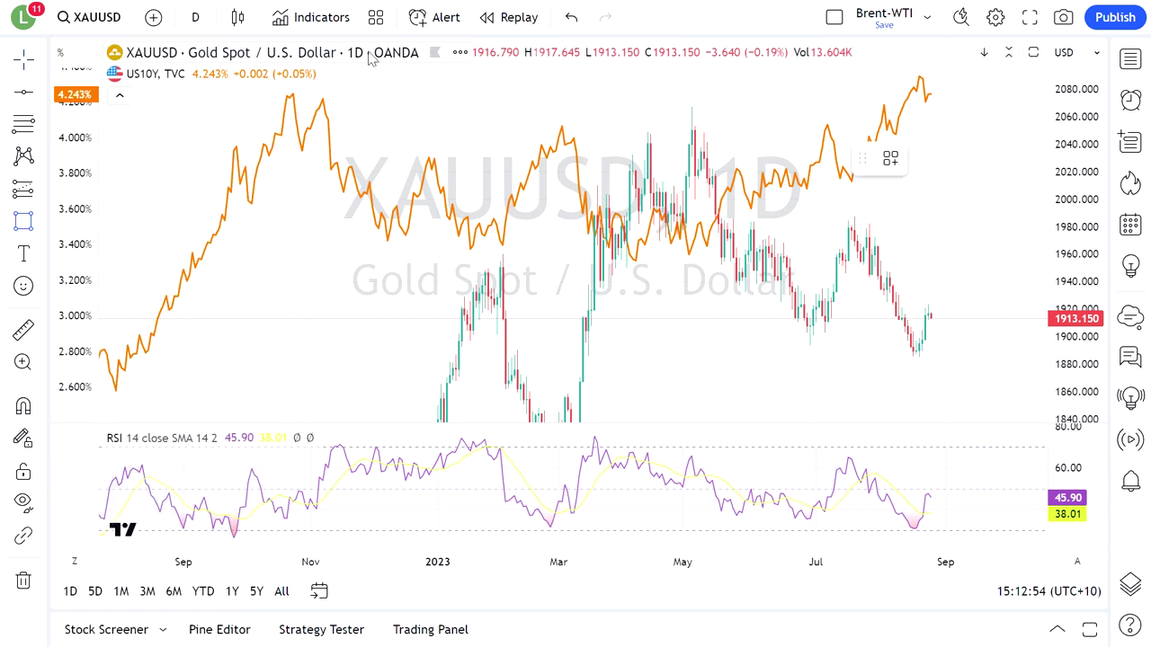
{"action": "left_click_drag", "start_coordinate": [246, 88], "coordinate": [558, 123]}
{"action": "left_click_drag", "start_coordinate": [643, 122], "coordinate": [1016, 132]}
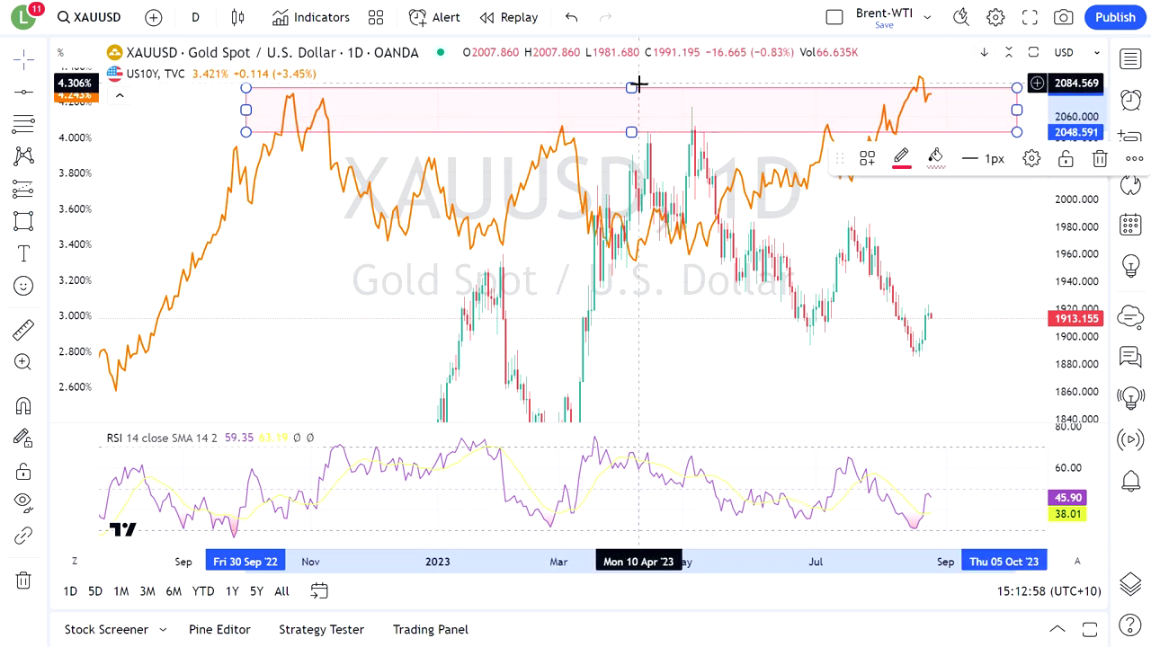
{"action": "left_click_drag", "start_coordinate": [631, 87], "coordinate": [632, 72]}
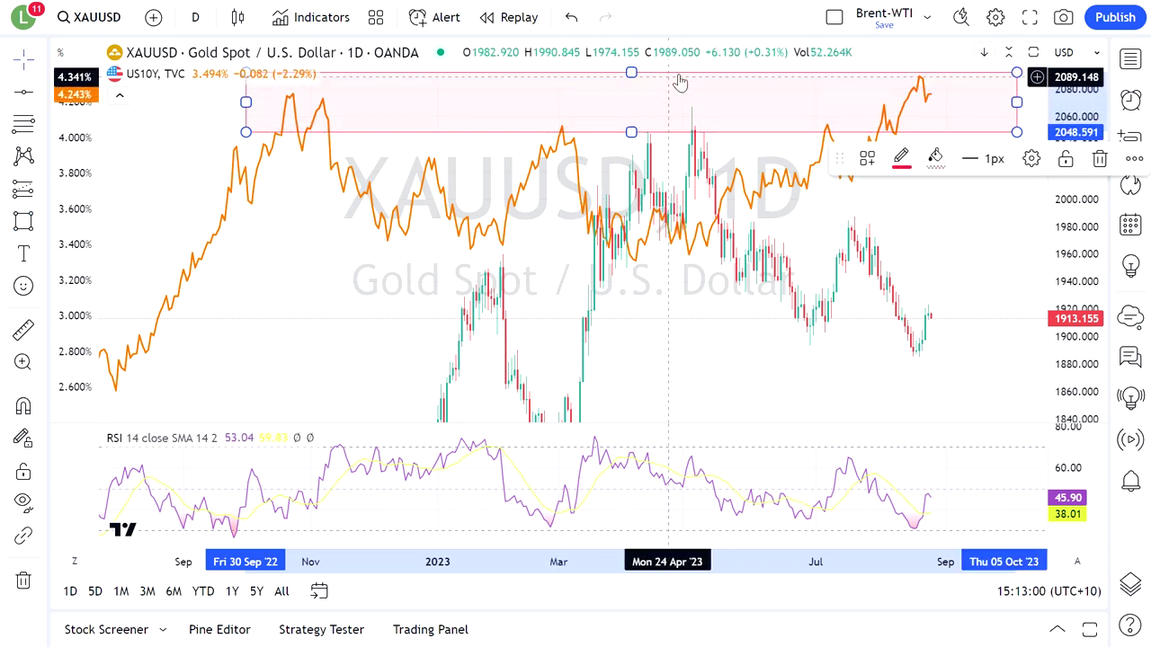